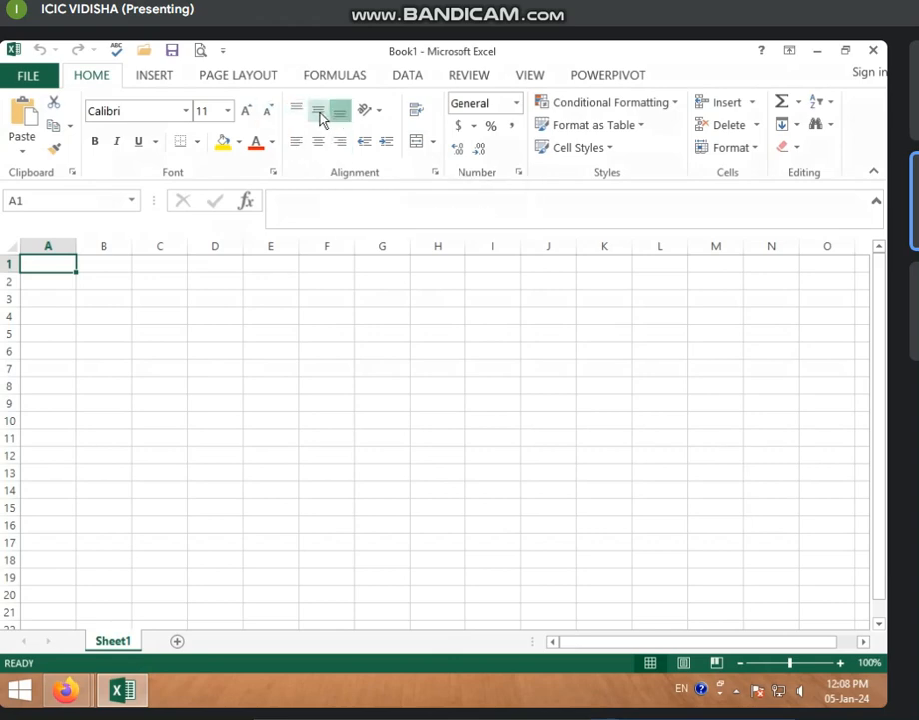
- Enter the sample text VGHFH in cell D4
click(232, 313)
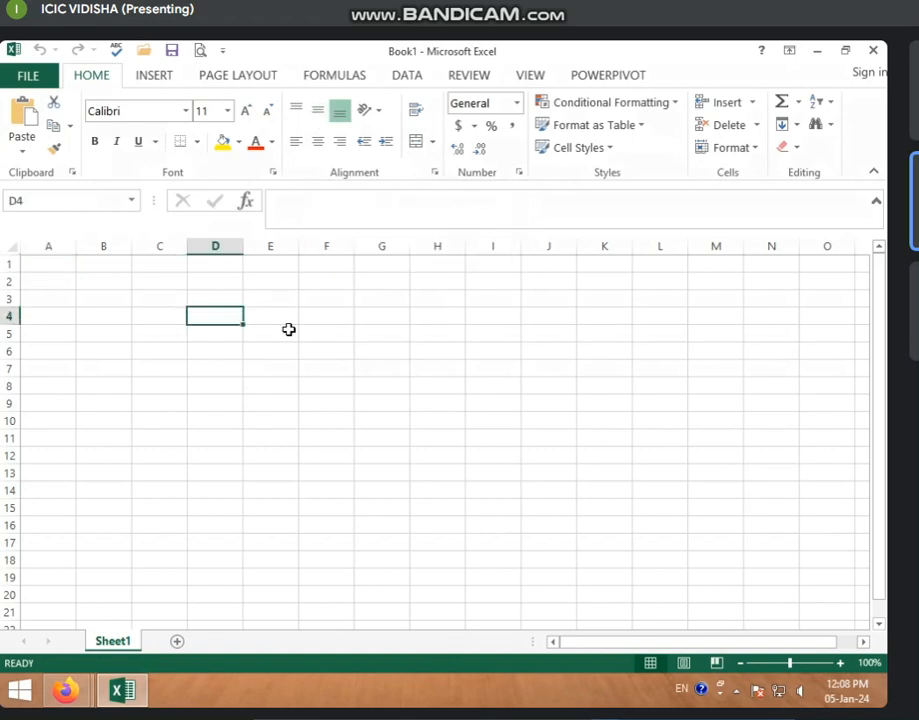
text(VGHFH)
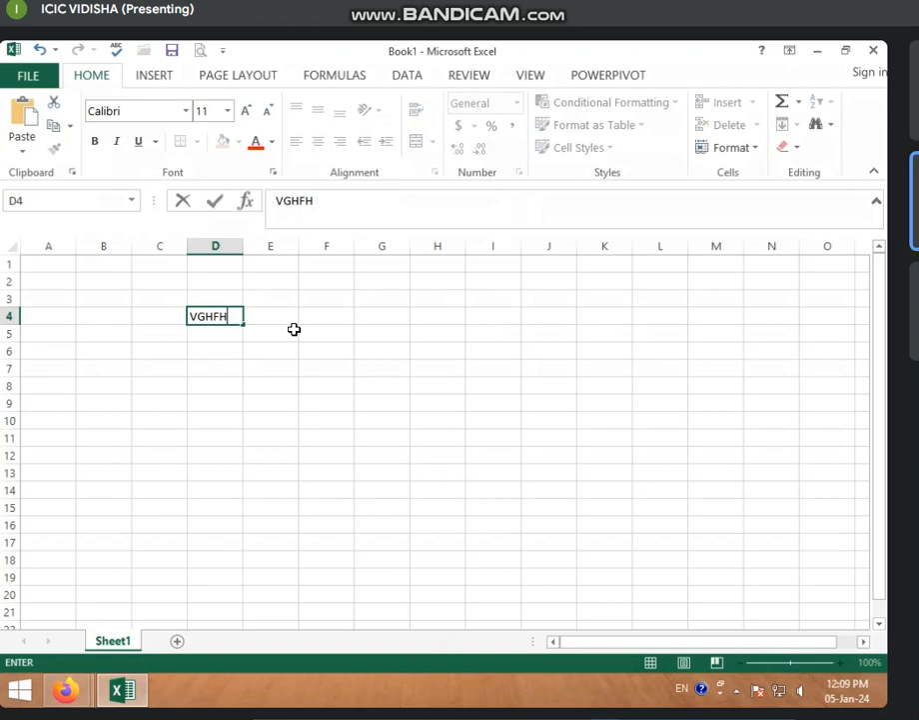
key(Return)
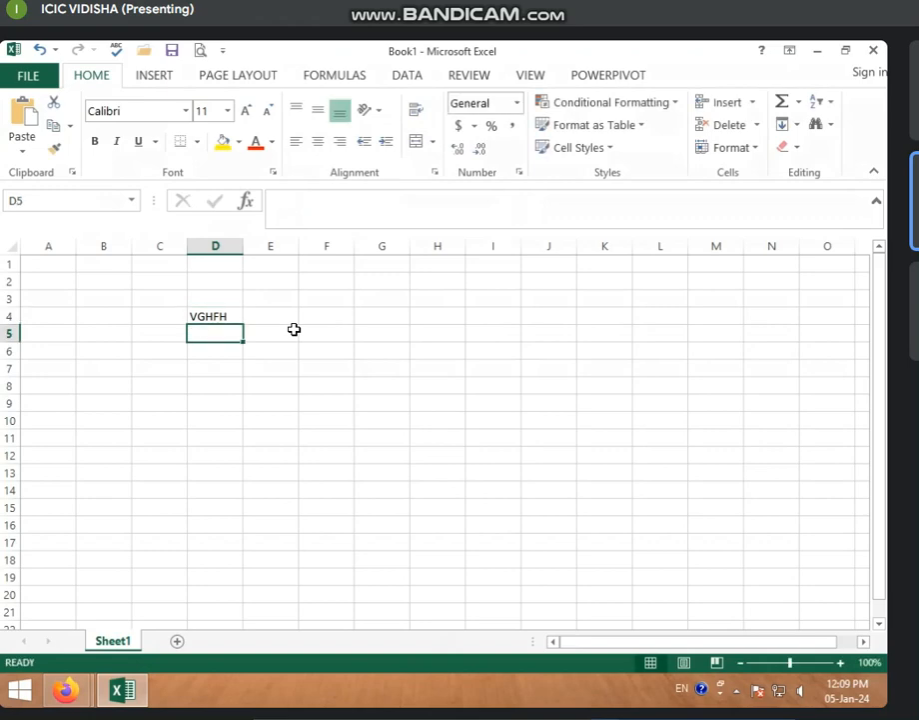
- Increase the height of row 4 to about five times the default row height
click(224, 317)
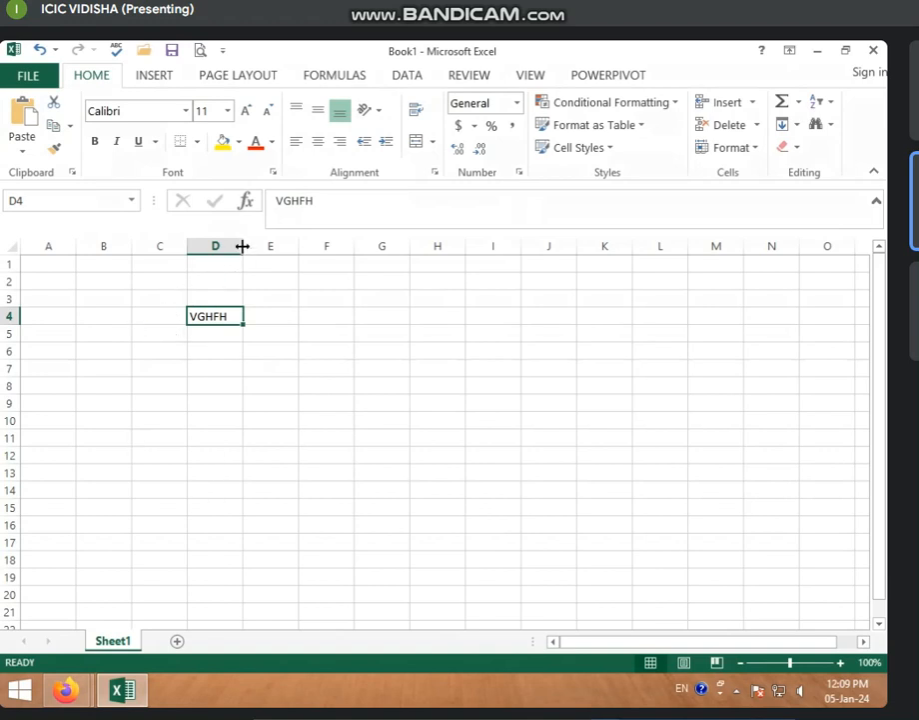
click(10, 316)
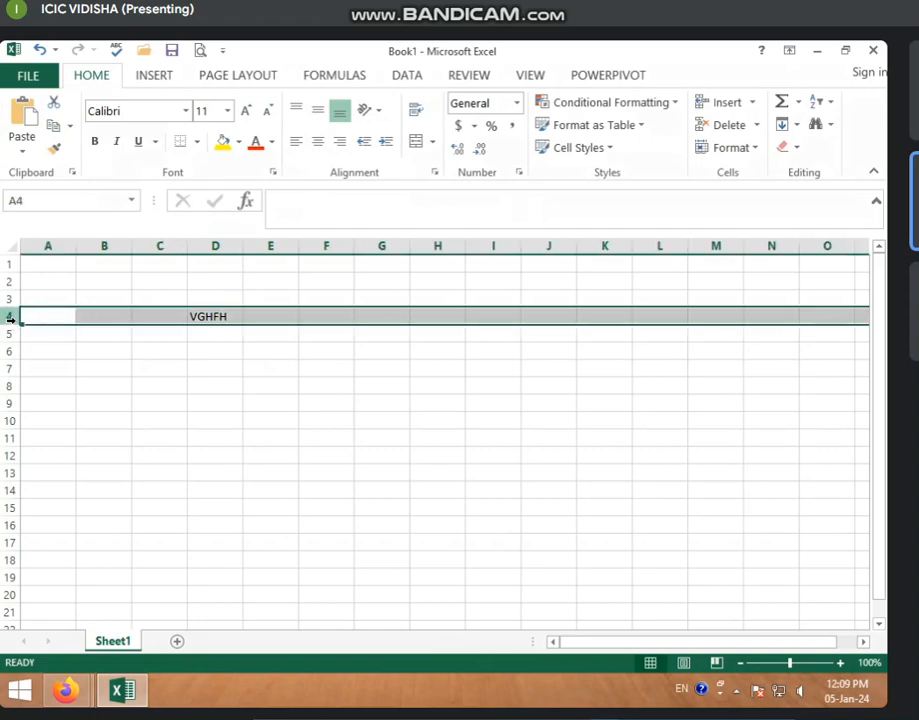
drag(16, 323, 18, 392)
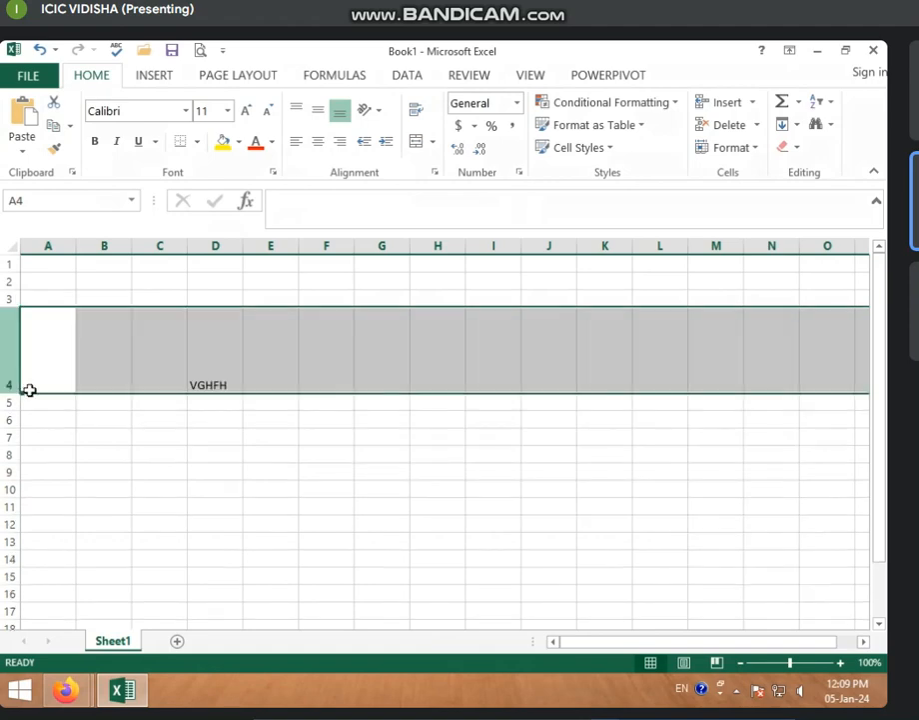
- Try the middle, top and bottom vertical alignments on the text in cell D4, ending with bottom alignment
click(224, 370)
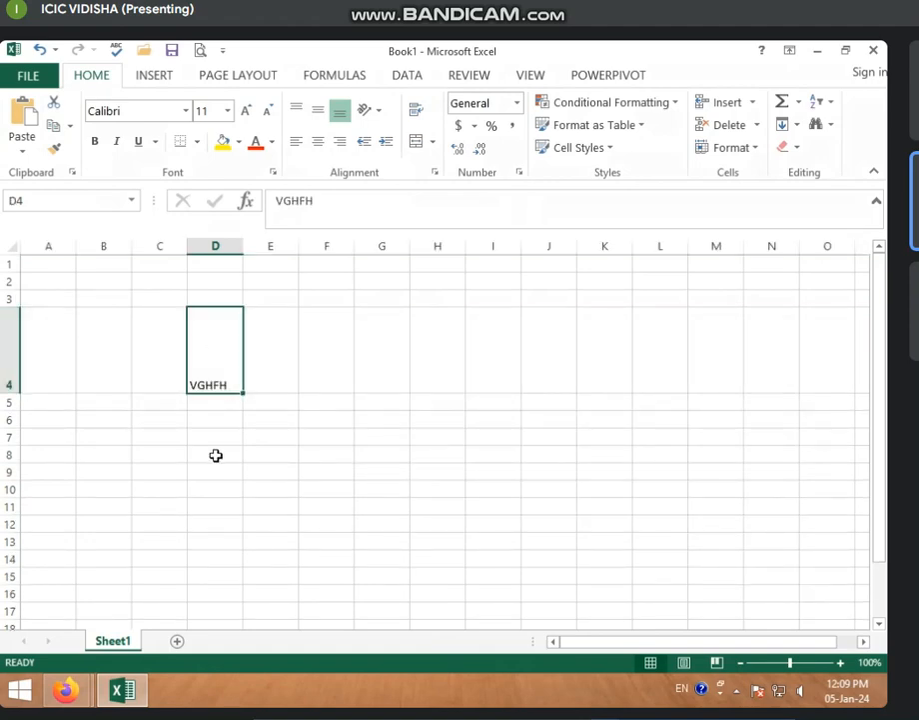
click(322, 112)
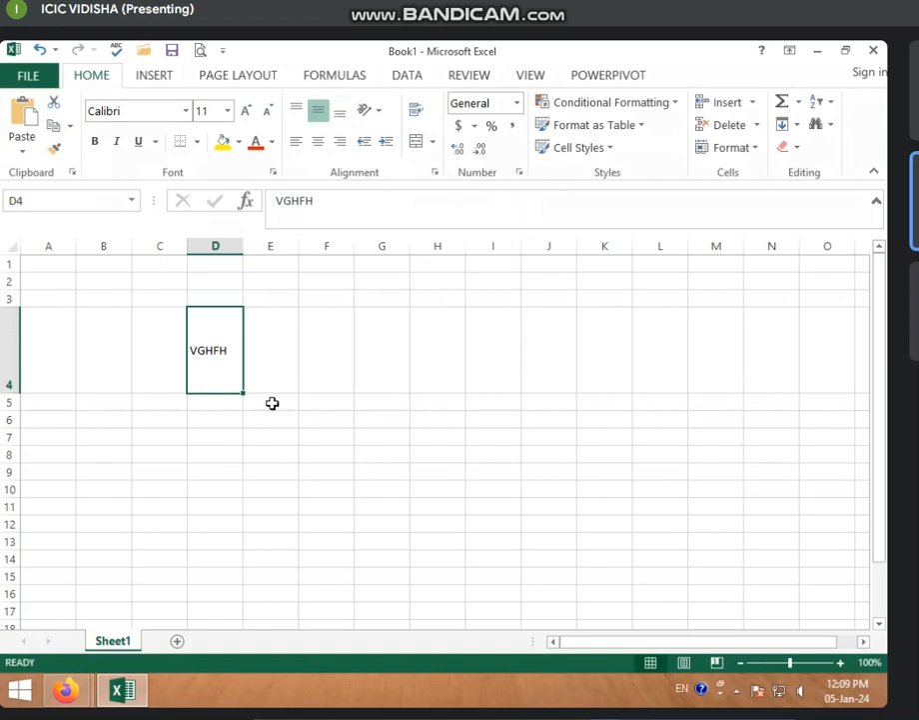
click(296, 112)
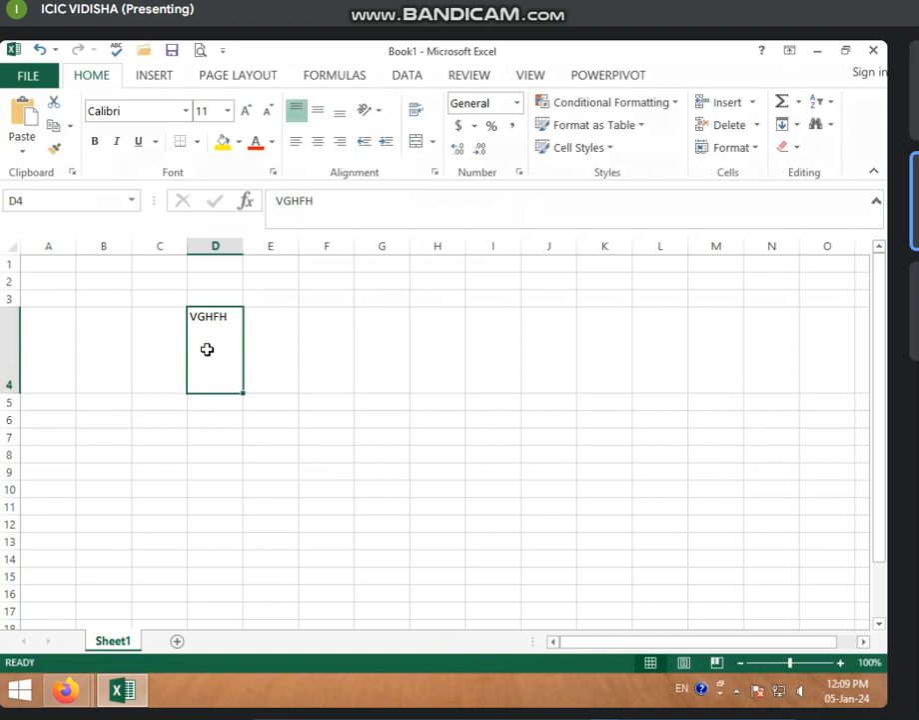
click(340, 112)
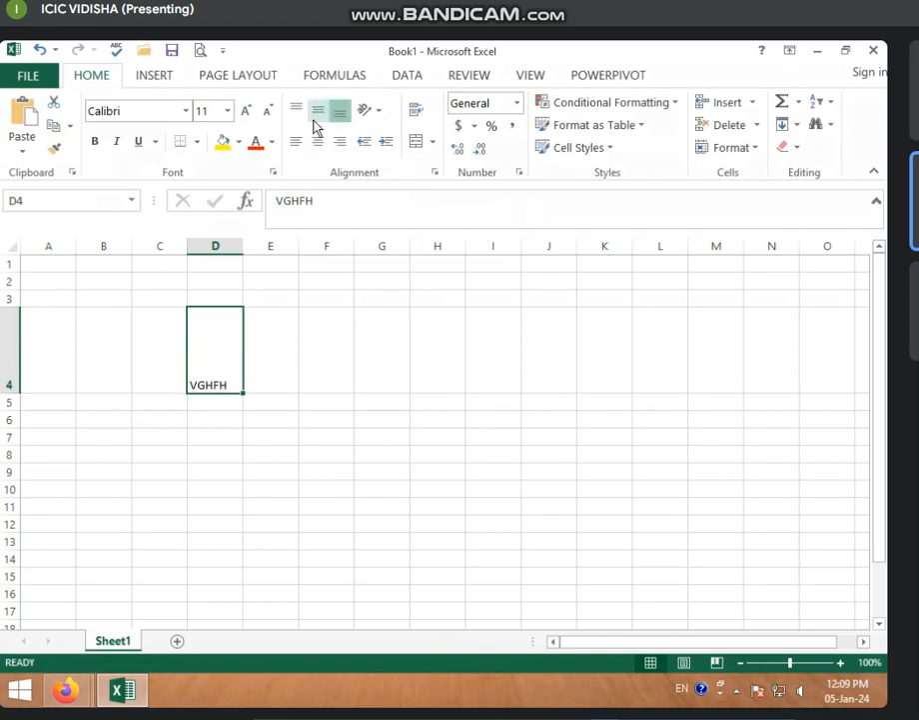
click(317, 112)
click(297, 111)
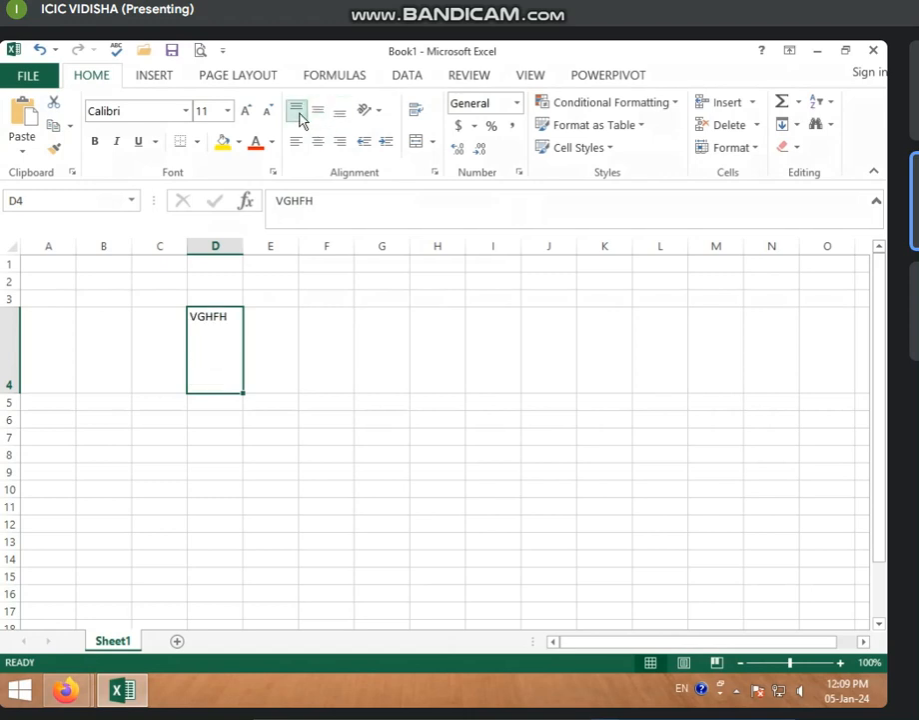
click(318, 114)
click(341, 115)
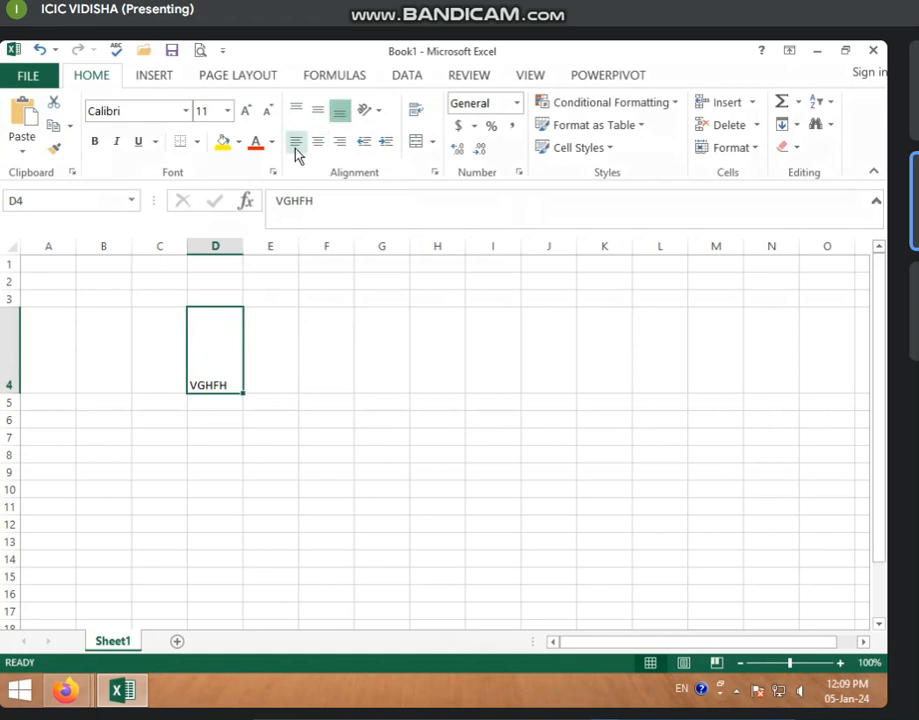
- Center and then right-align the text in D4, and widen column D to roughly three and a half times its width
click(319, 143)
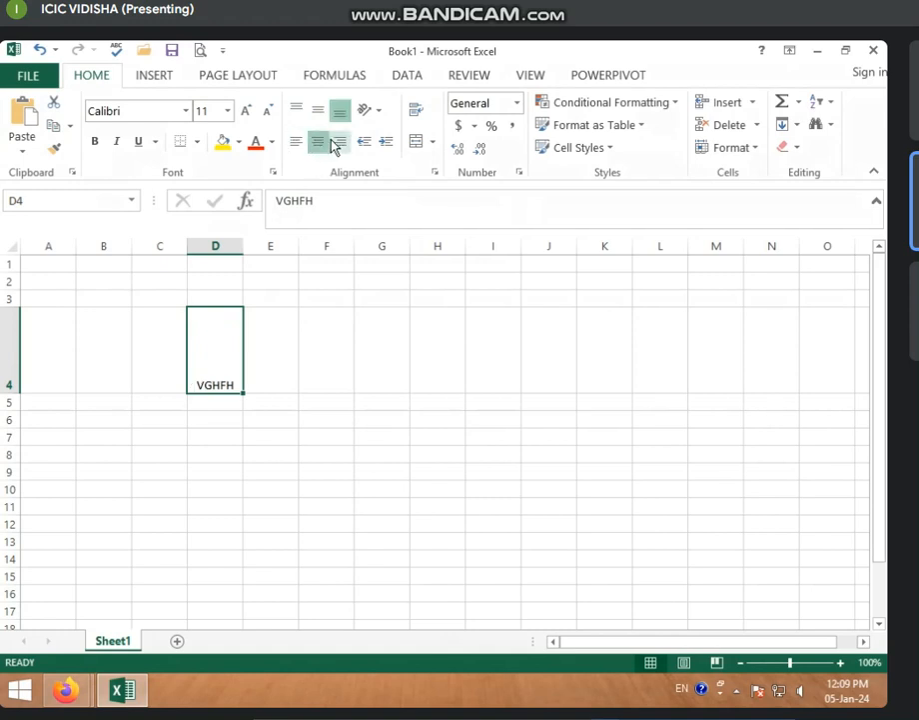
click(340, 143)
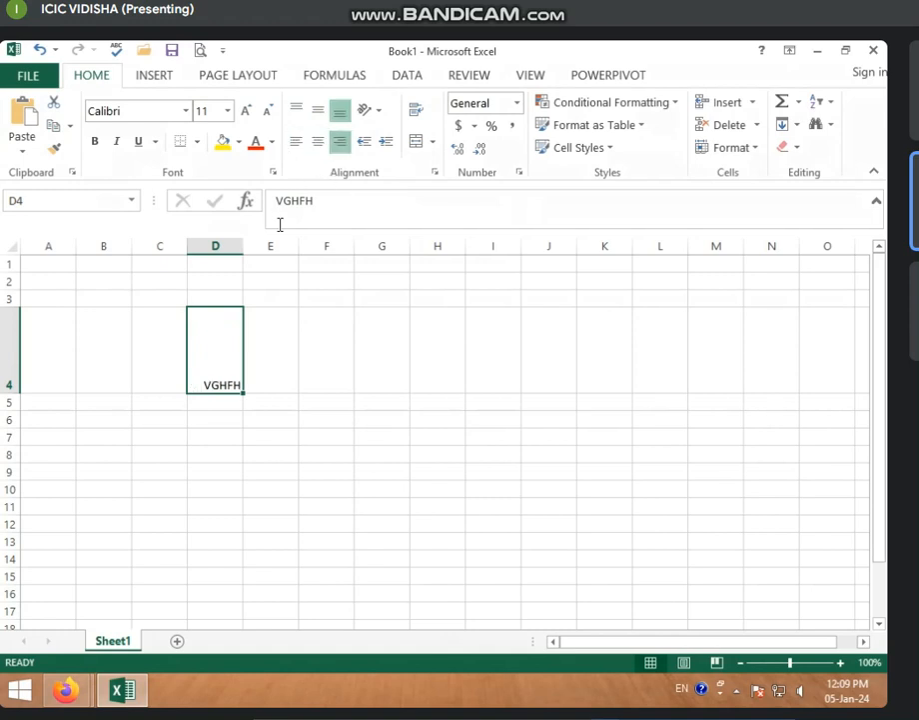
drag(242, 243, 376, 249)
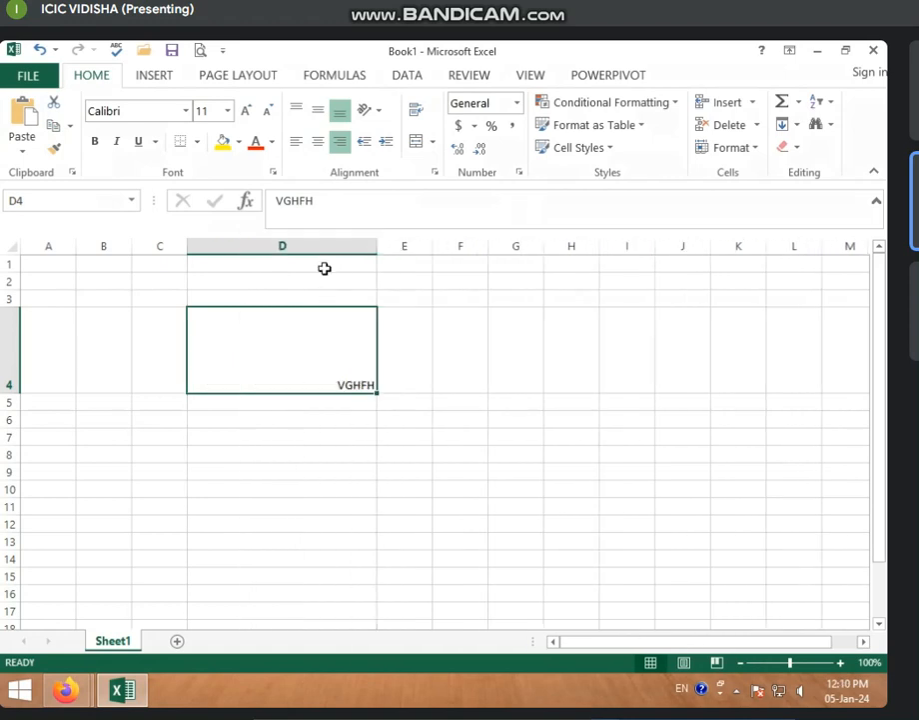
- Try center, left and right horizontal alignment on the text in the widened cell D4
click(320, 145)
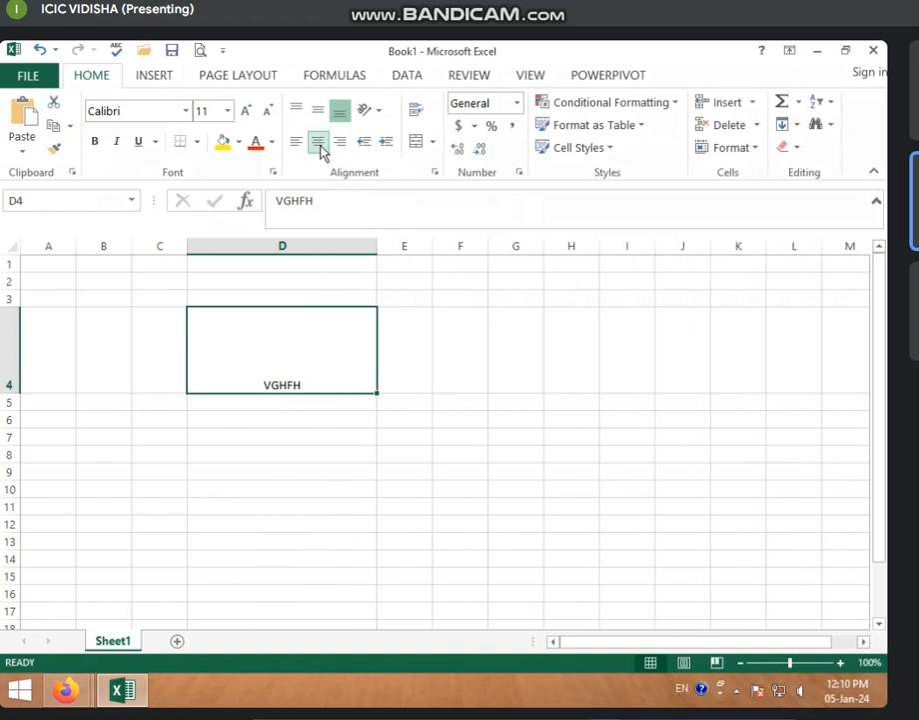
click(297, 147)
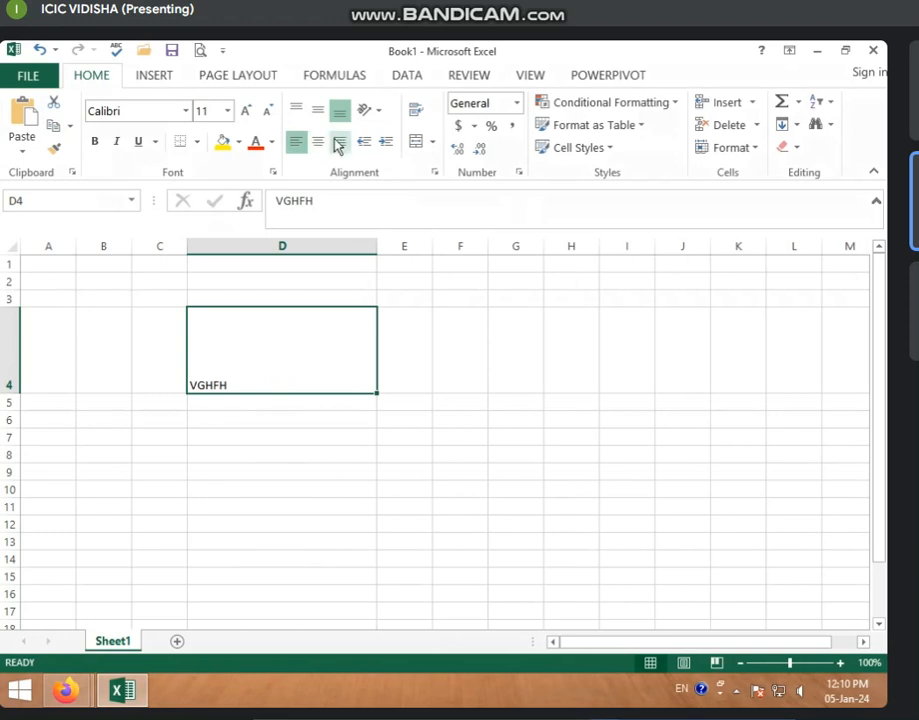
click(341, 142)
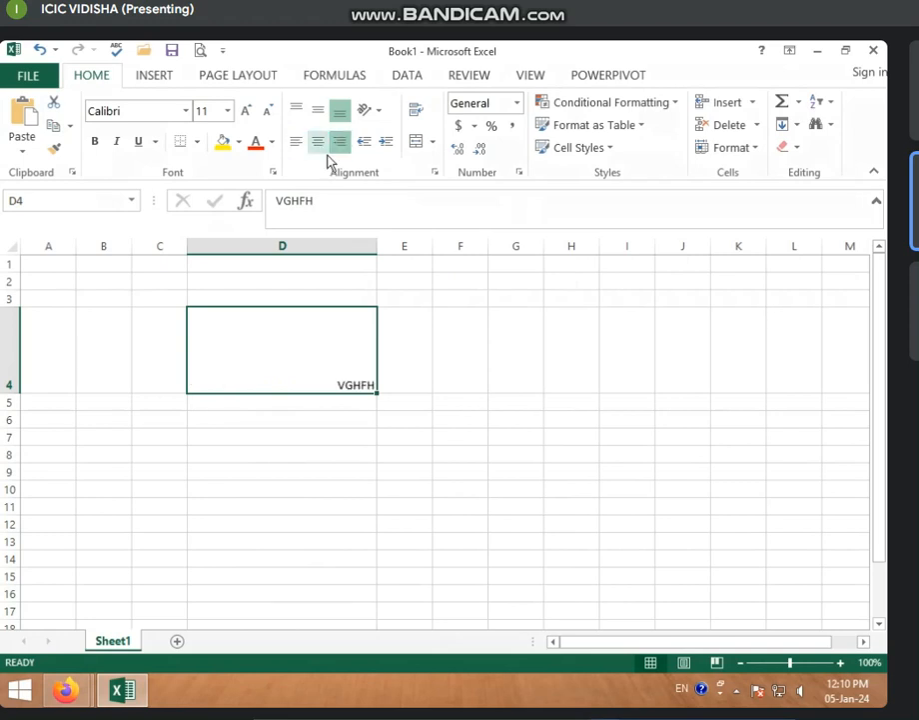
- Center the text in D4 horizontally and align it to the middle vertically
click(314, 150)
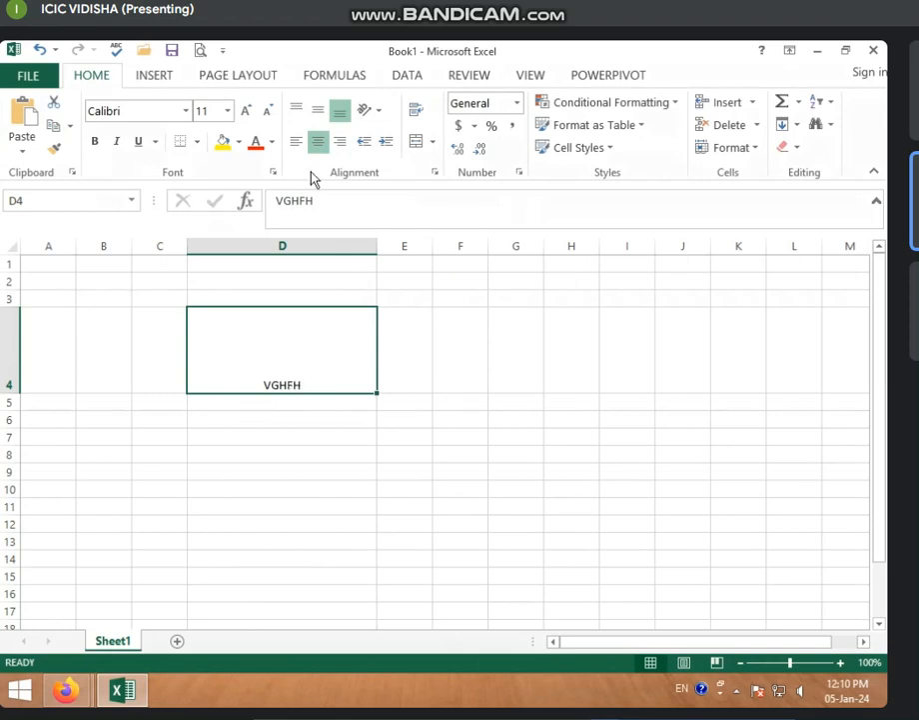
click(321, 112)
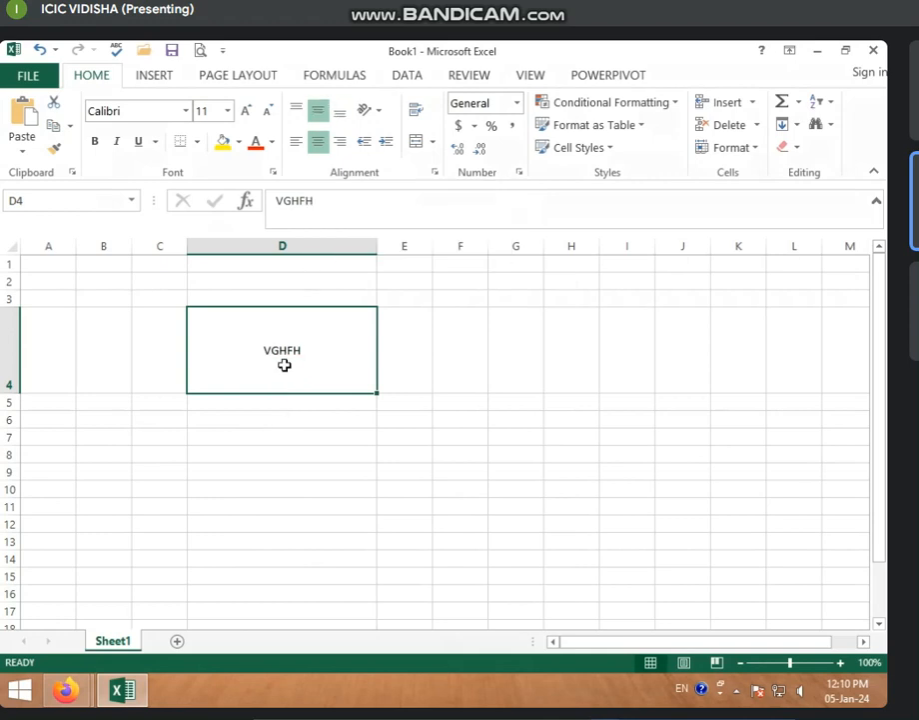
click(280, 470)
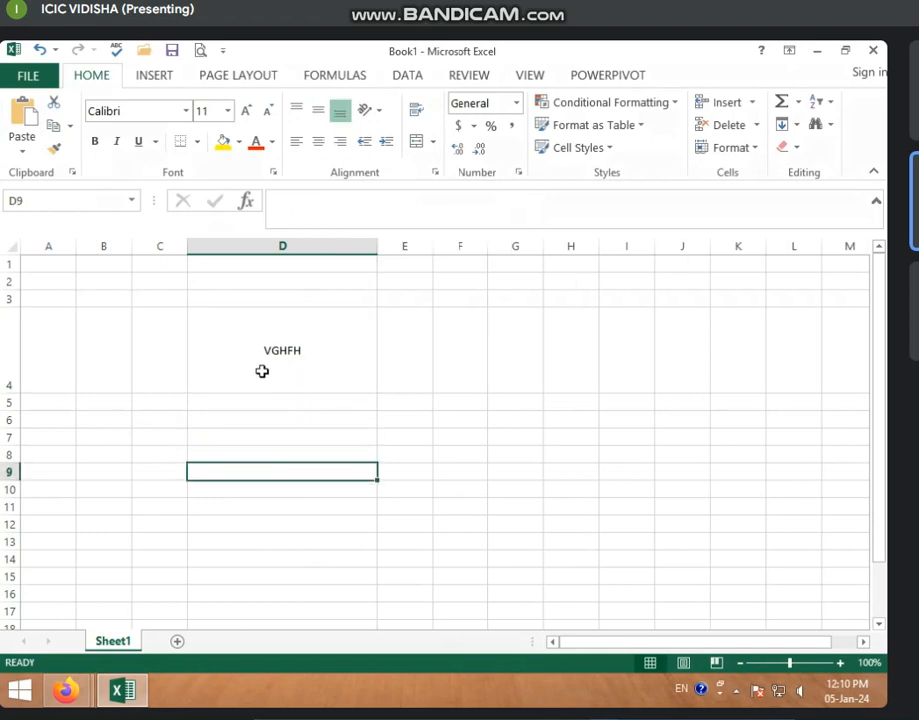
click(262, 371)
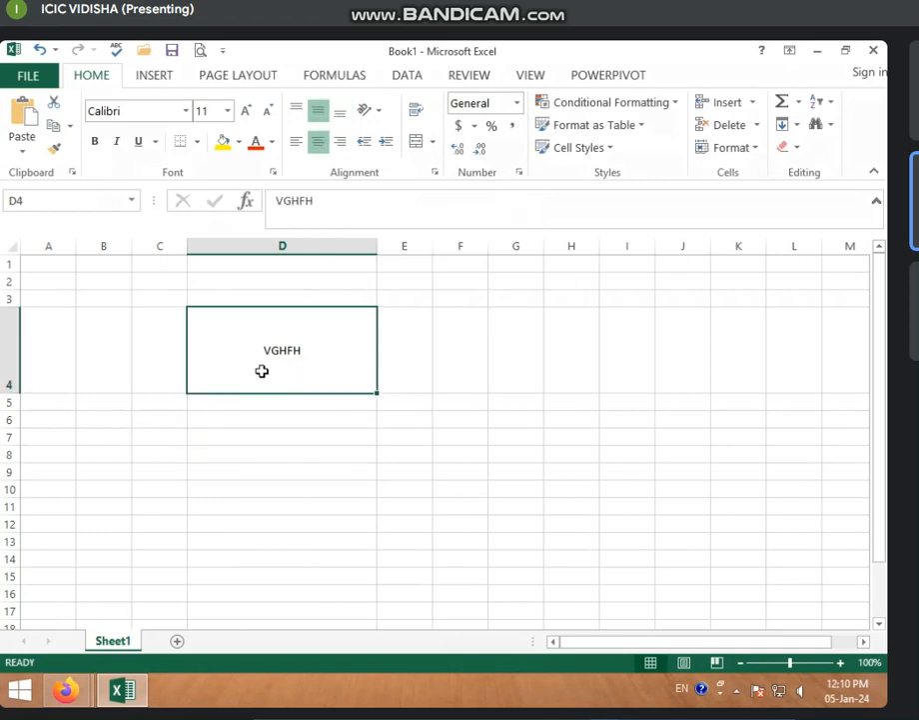
- Enter the sample text GJHGJH in cell E4
click(402, 347)
text(GJHGJH)
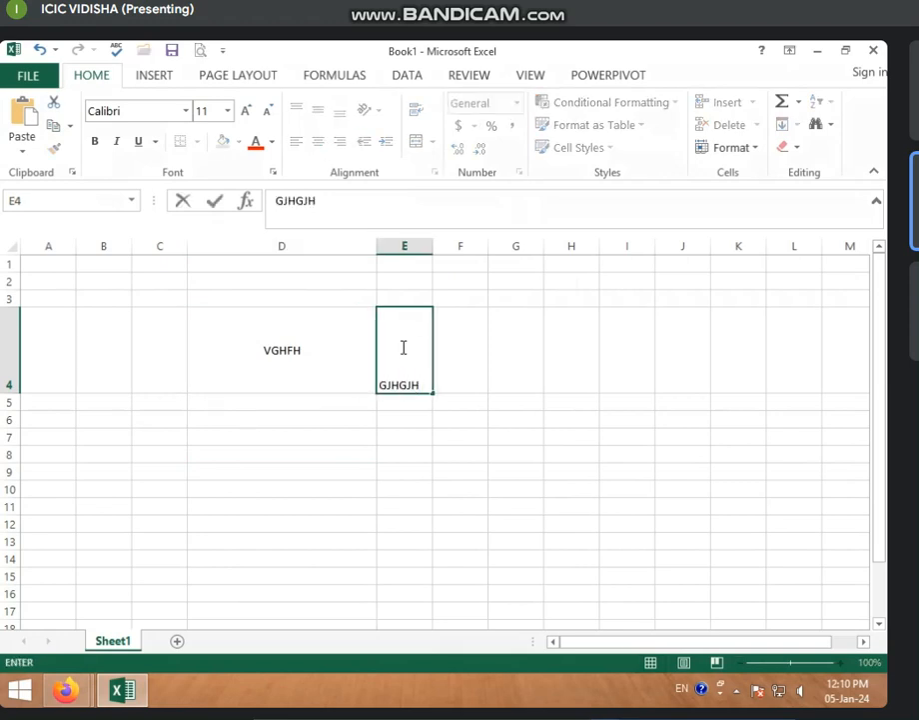
key(Return)
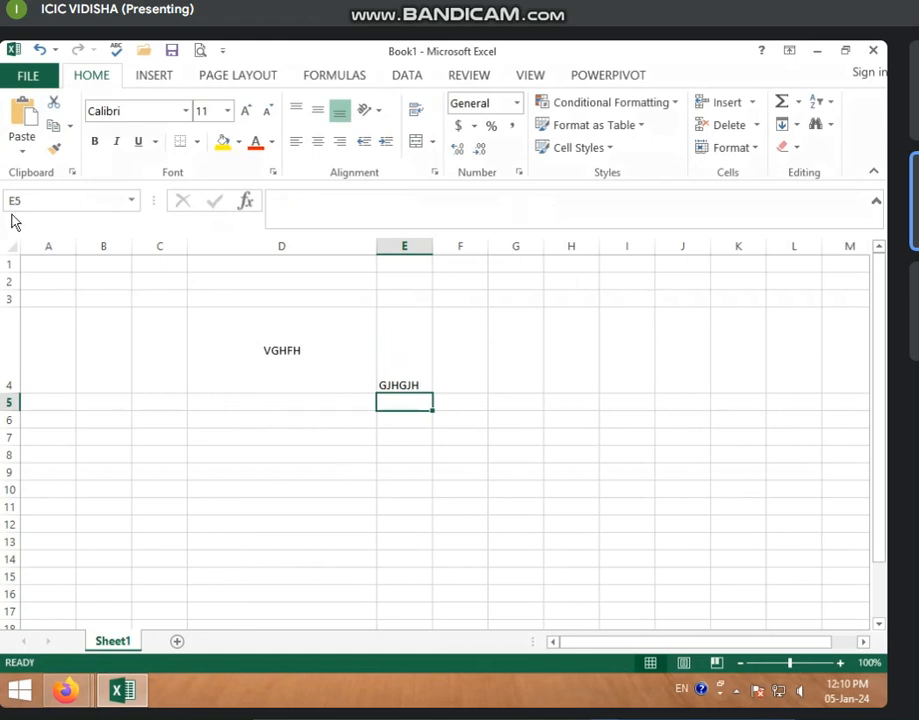
- Apply middle vertical alignment and horizontal centering to every cell of the sheet
click(6, 251)
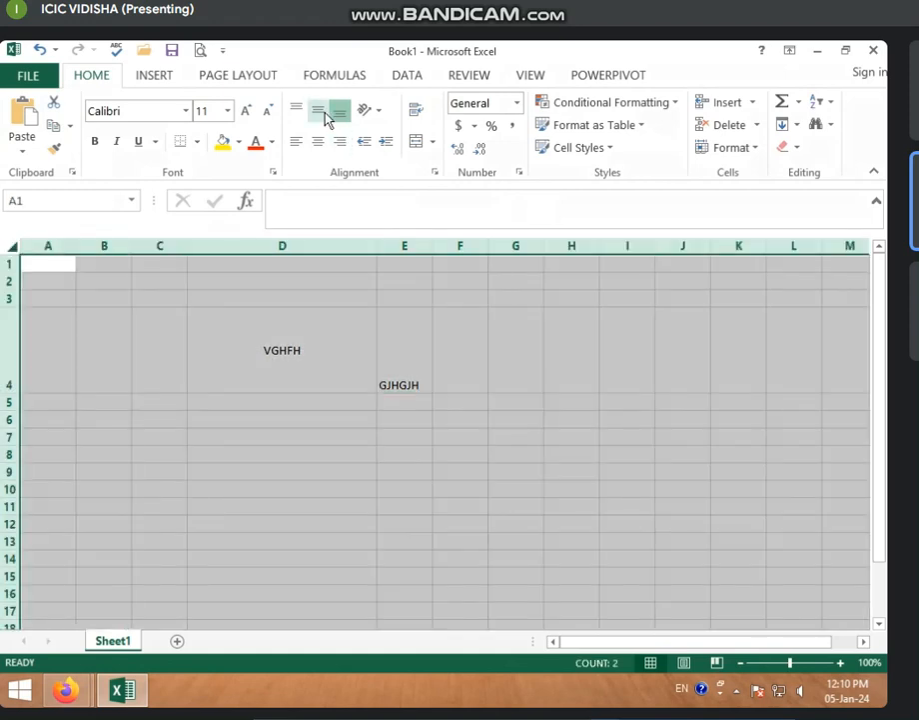
click(322, 112)
click(317, 142)
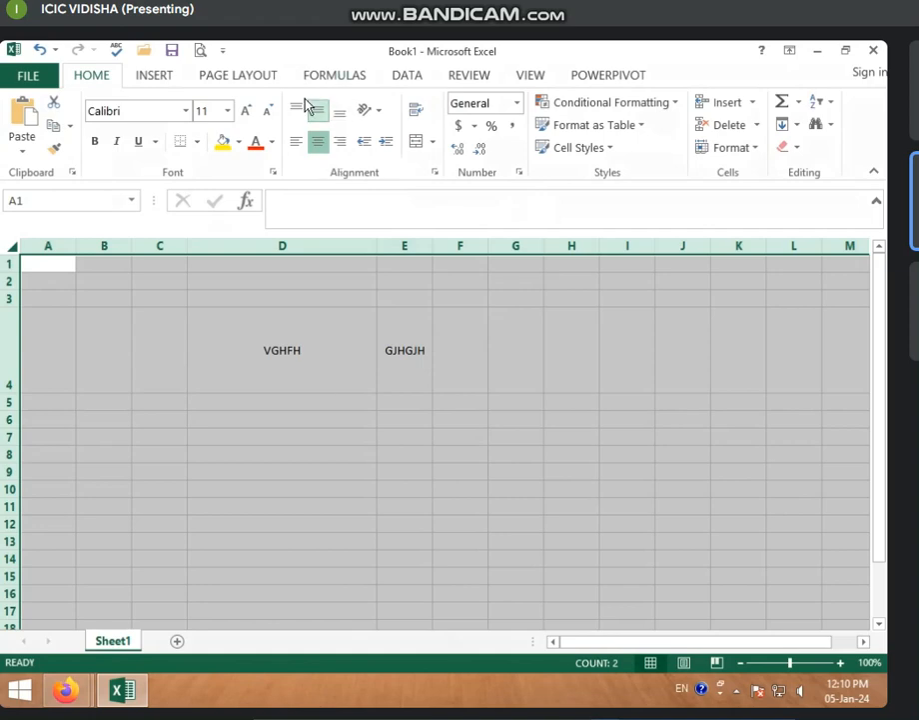
- Angle the text in cell D4 counterclockwise, and switch it to the clockwise angle
click(354, 321)
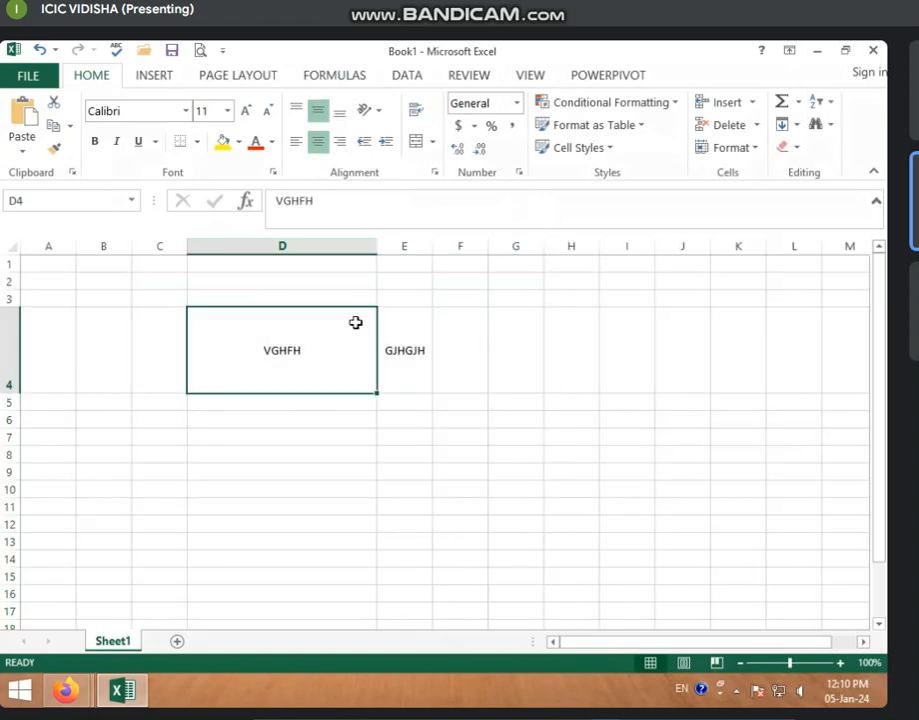
click(381, 110)
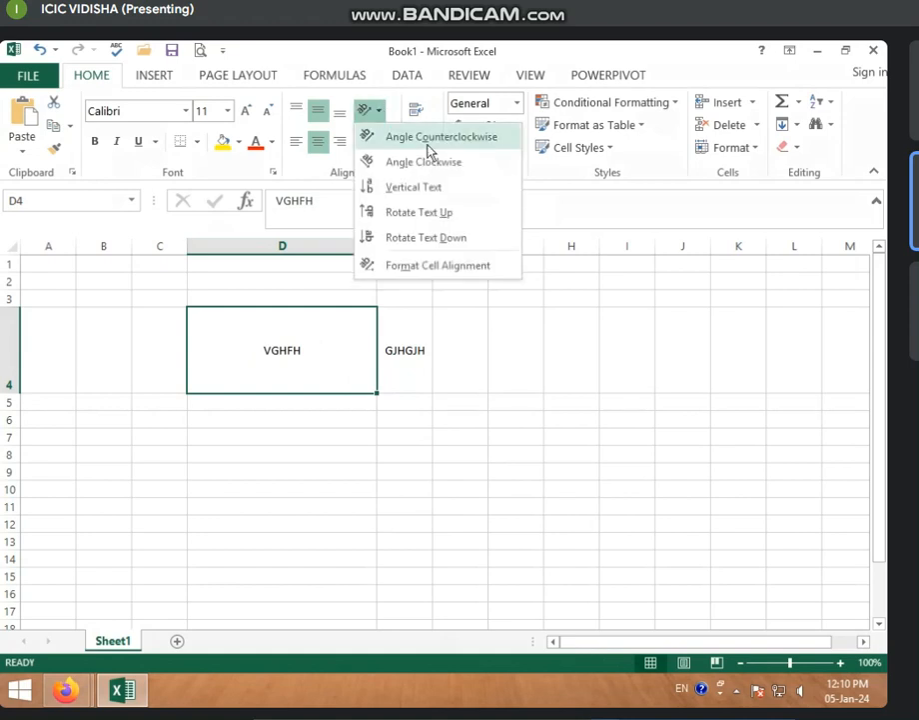
click(403, 139)
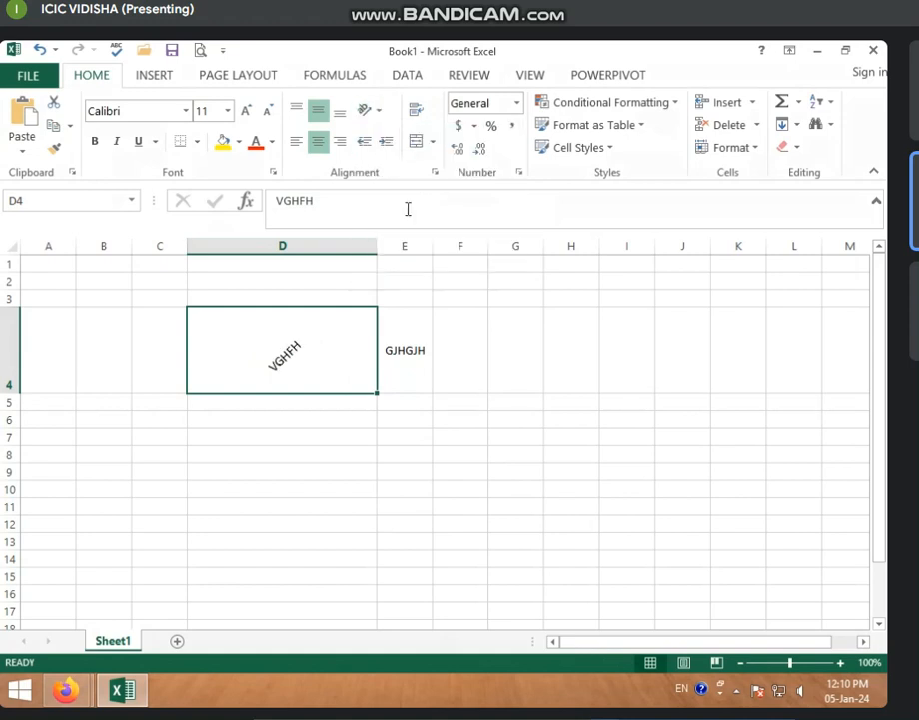
click(383, 114)
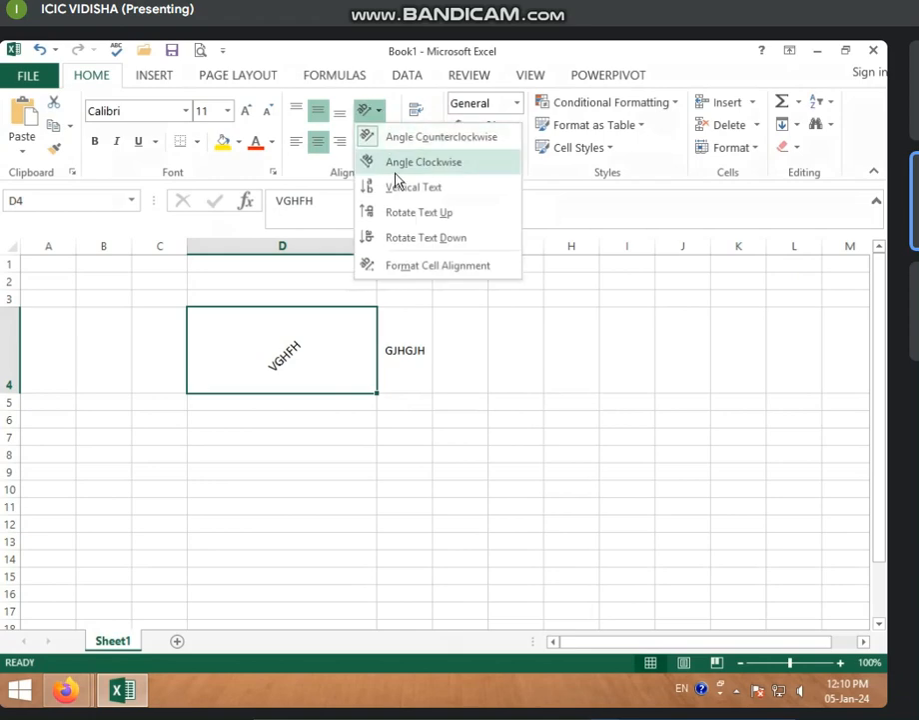
click(398, 162)
- Change the orientation of D4's text to Vertical Text, followed by Rotate Text Down
click(382, 114)
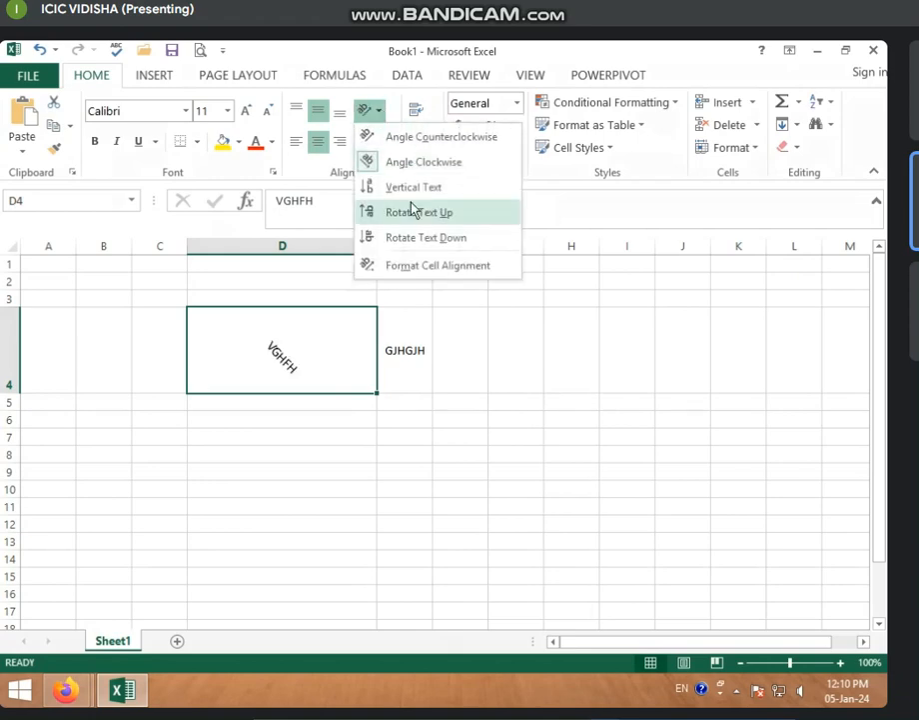
click(410, 186)
click(383, 114)
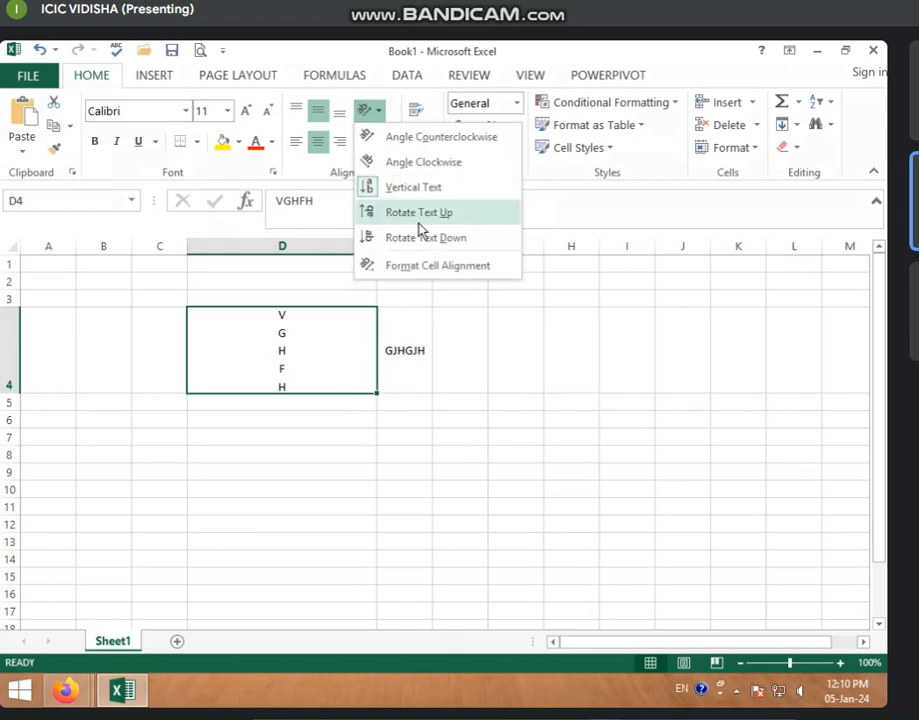
click(421, 238)
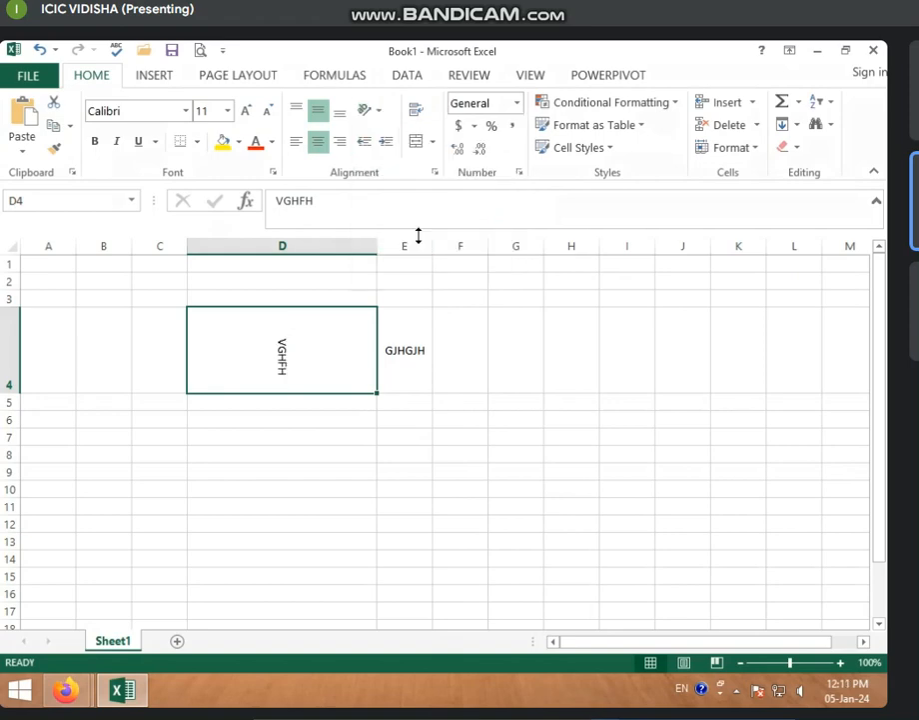
- Set the text orientation of cell D4 to Angle Counterclockwise
click(380, 111)
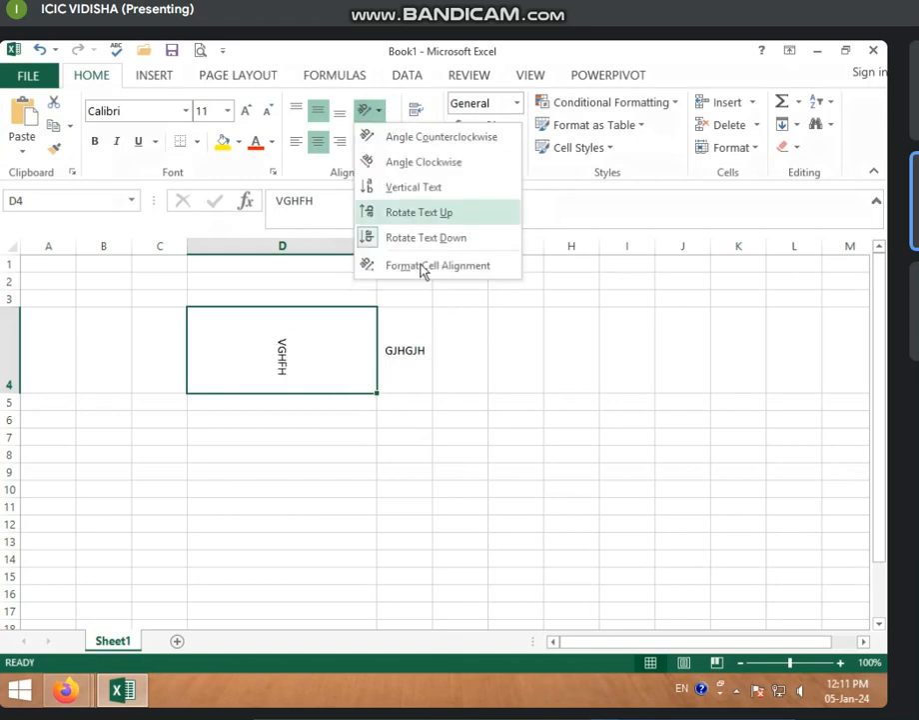
click(421, 140)
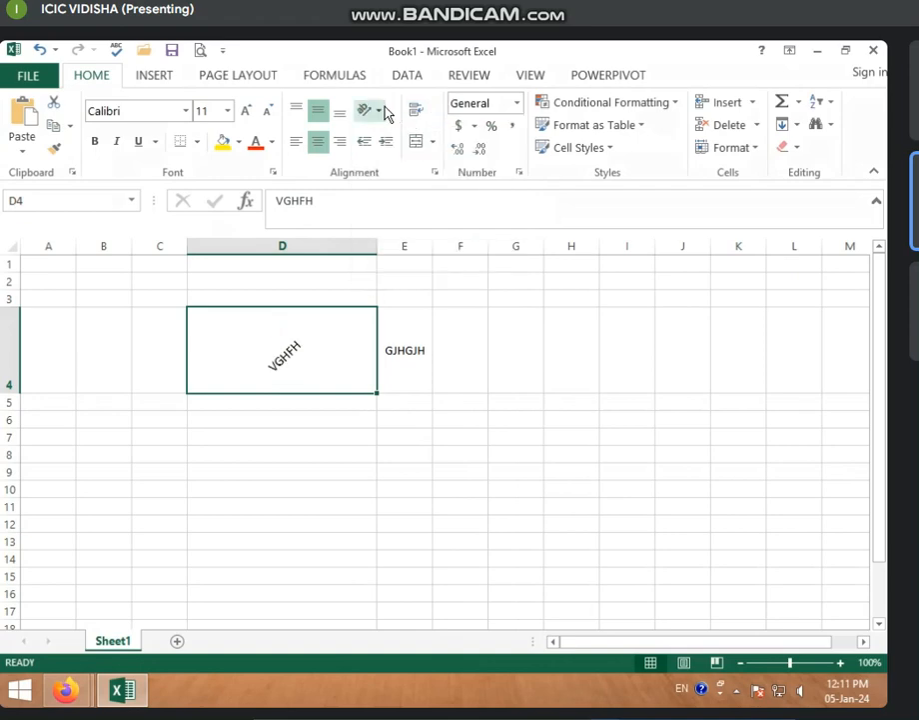
- Cycle the text orientation of cell D4 through Angle Clockwise, Vertical Text and Angle Counterclockwise
click(380, 110)
click(433, 163)
click(380, 116)
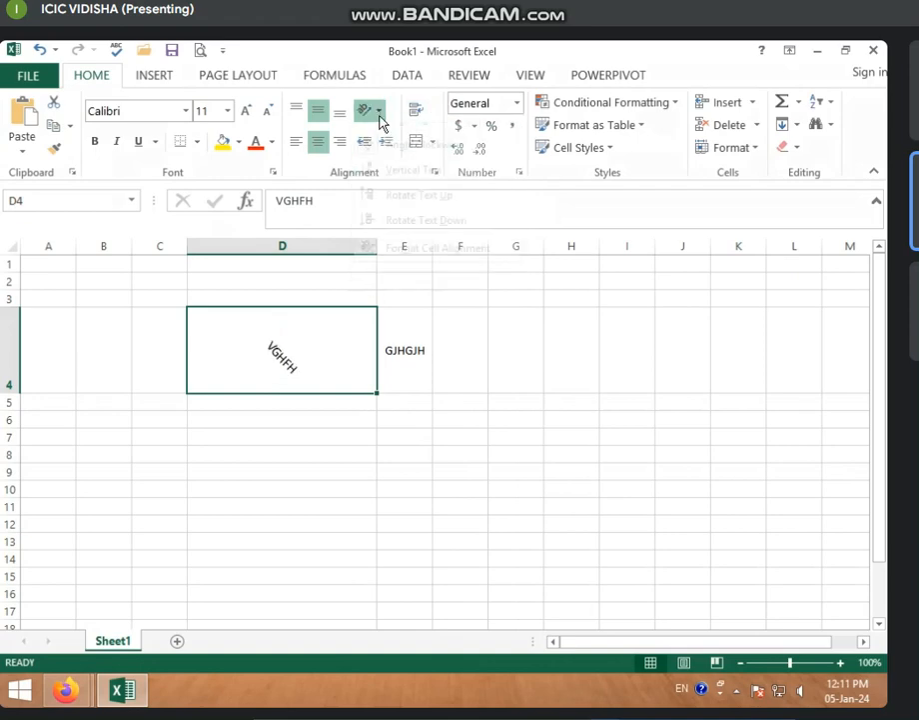
click(411, 190)
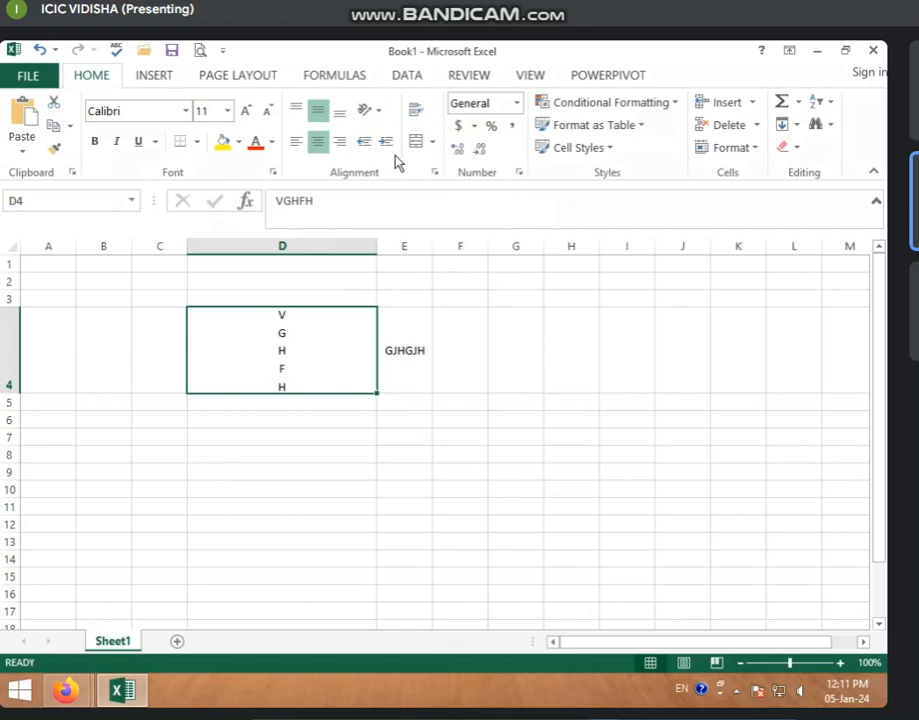
click(380, 111)
click(435, 140)
- Turn D4's text back to horizontal with the orientation dial of the Format Cells alignment settings
click(384, 111)
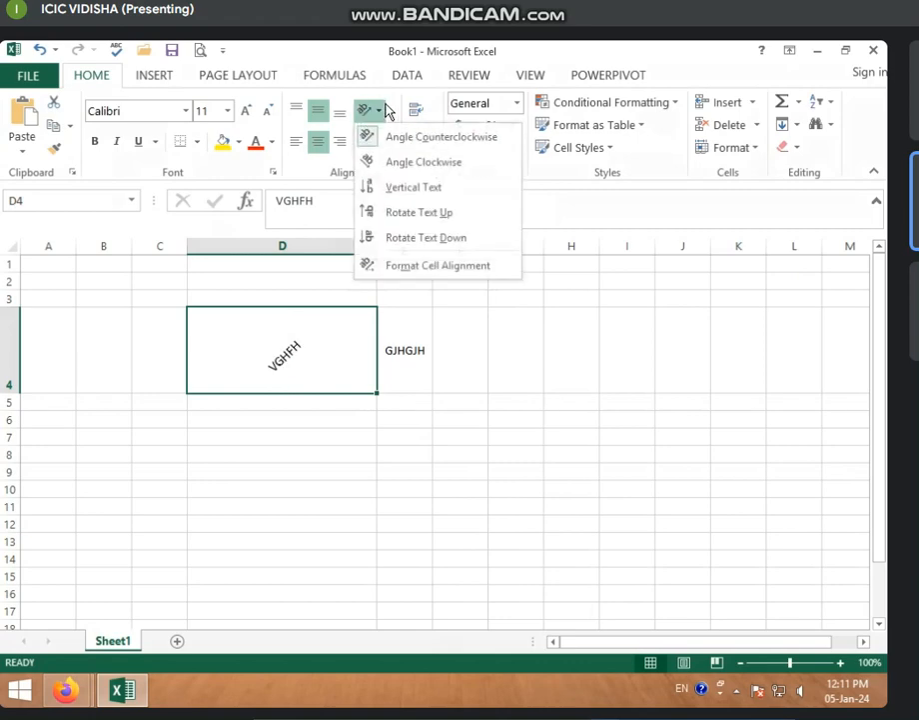
click(438, 266)
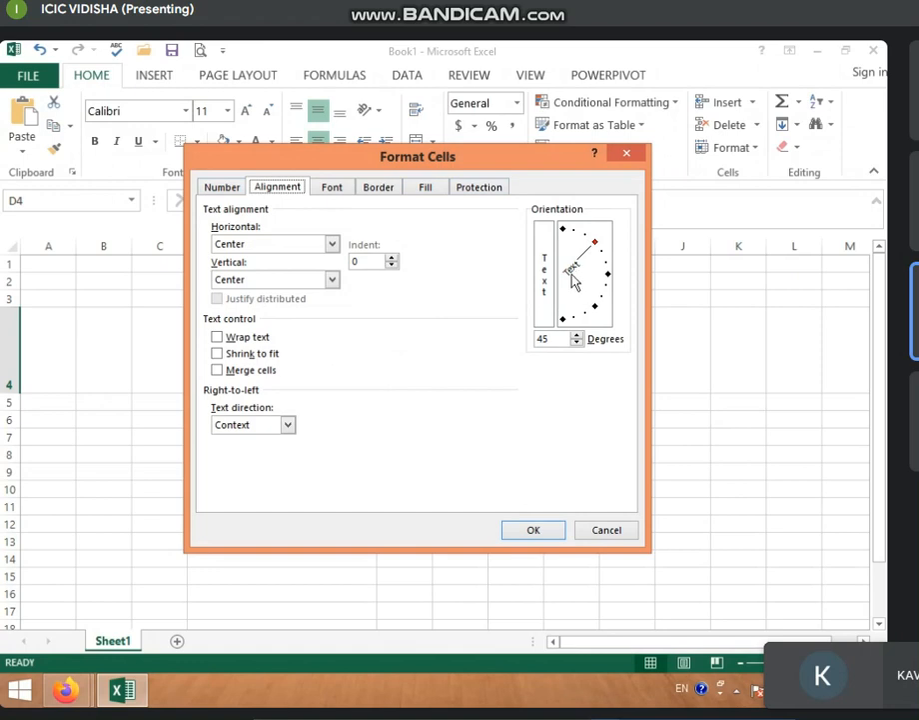
click(595, 246)
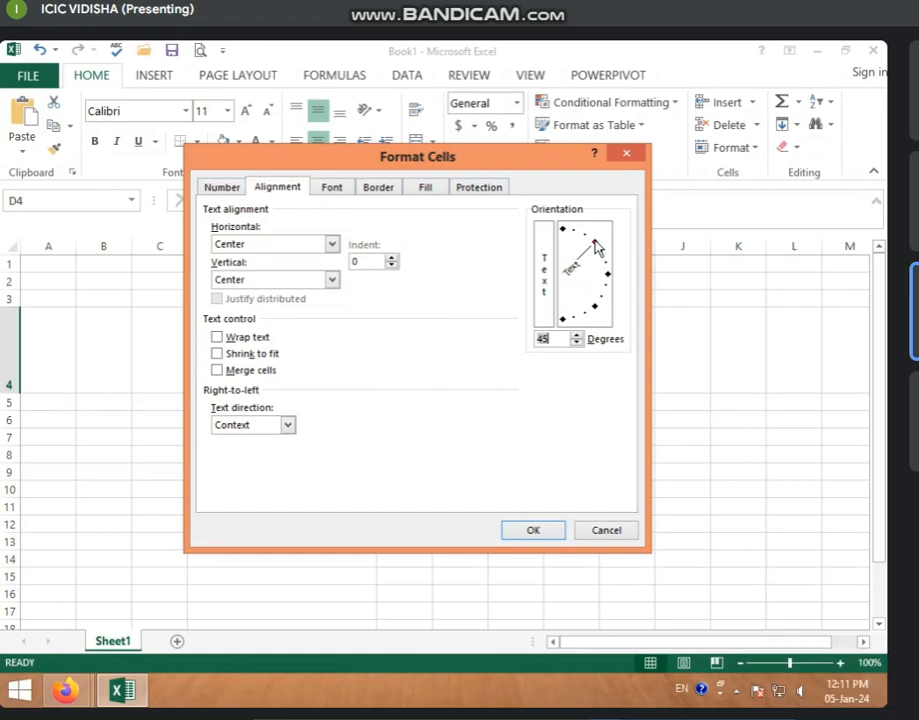
drag(596, 246, 608, 275)
click(538, 531)
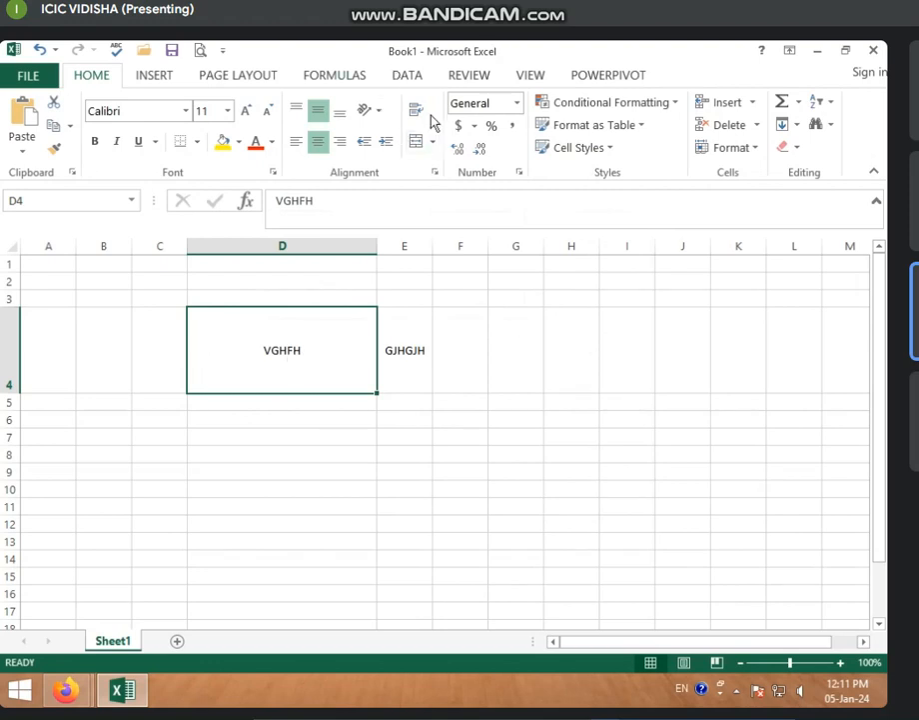
- Angle D4's text counterclockwise and switch that orientation off again
click(376, 112)
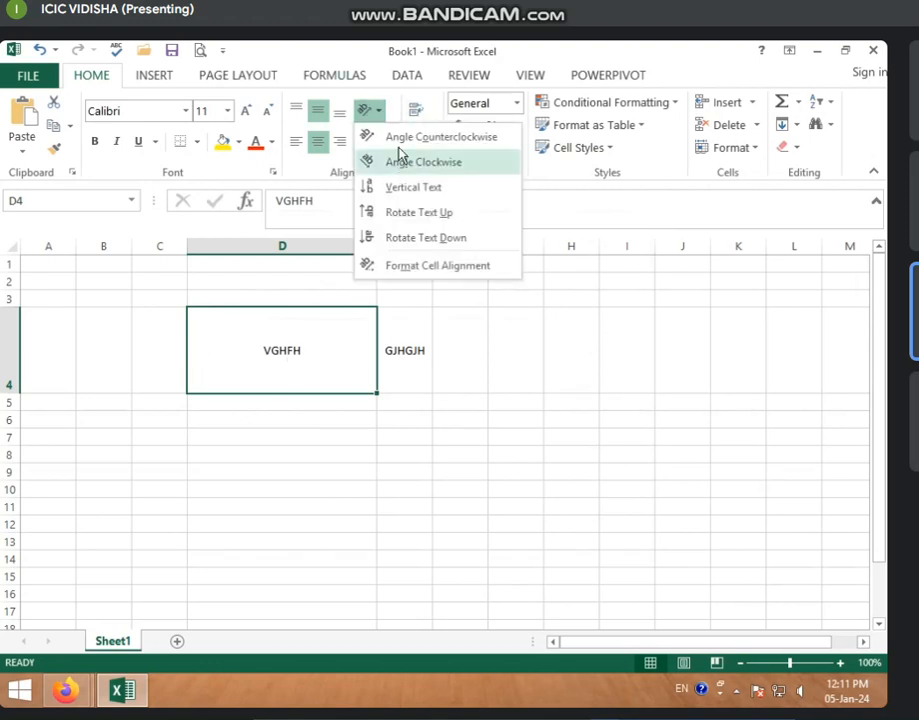
click(398, 149)
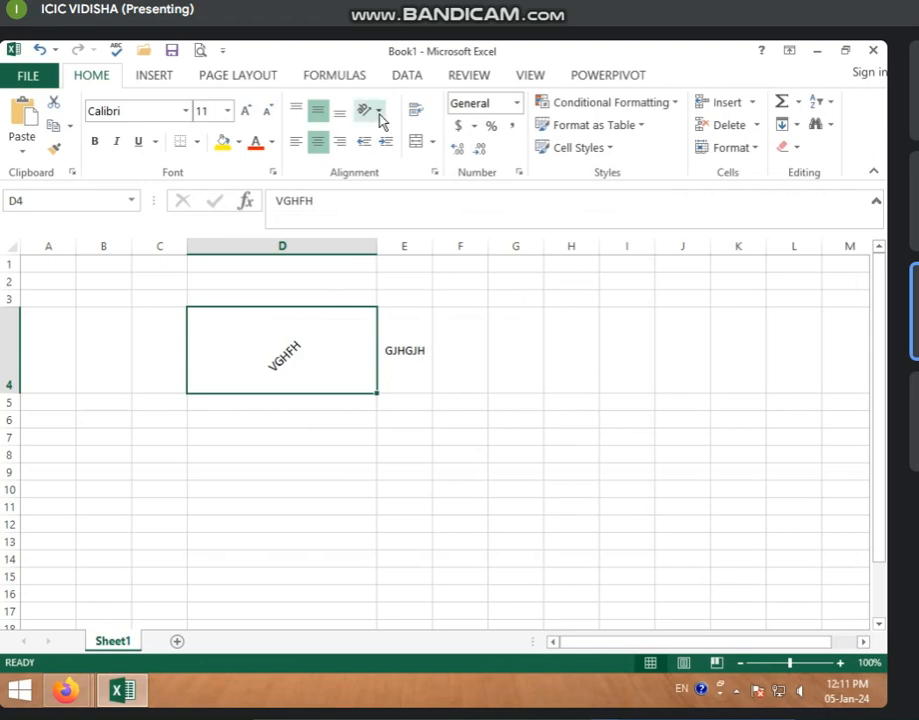
click(377, 111)
click(389, 140)
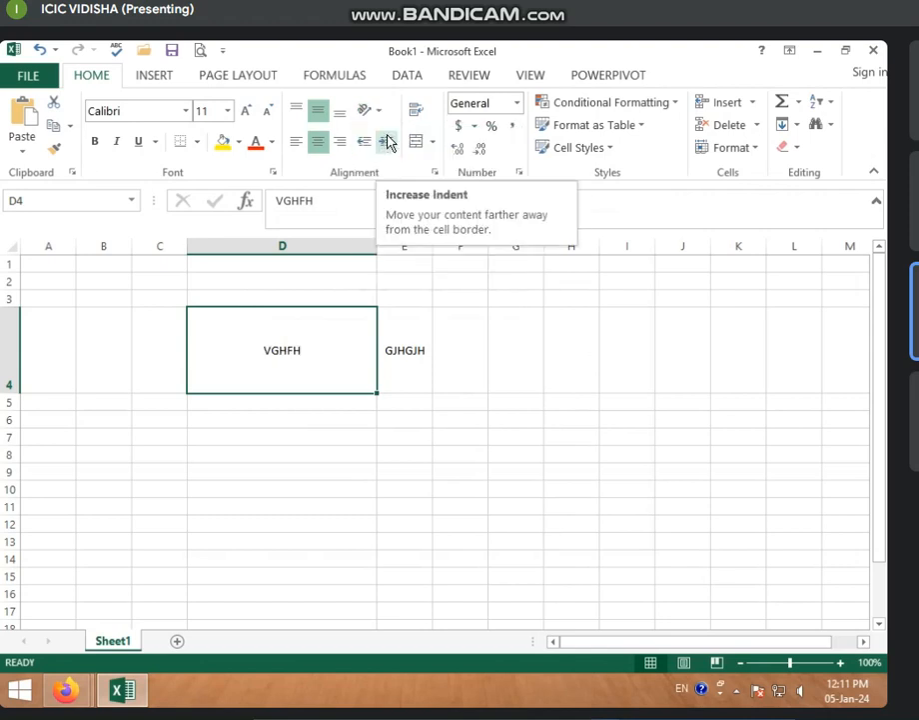
- Set D4's text orientation to Angle Counterclockwise, followed by Vertical Text
click(375, 111)
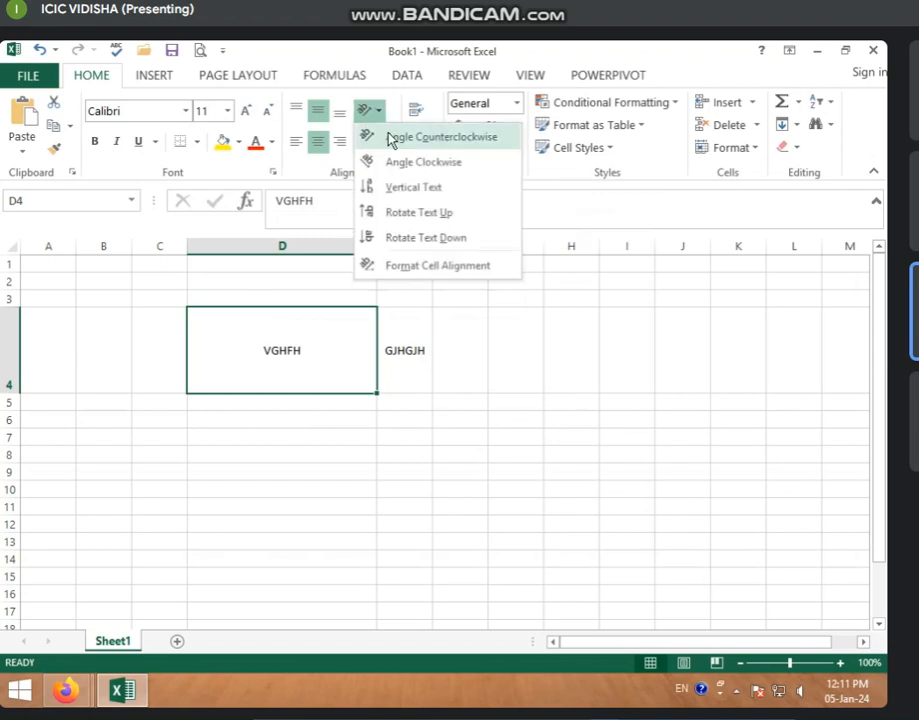
click(391, 140)
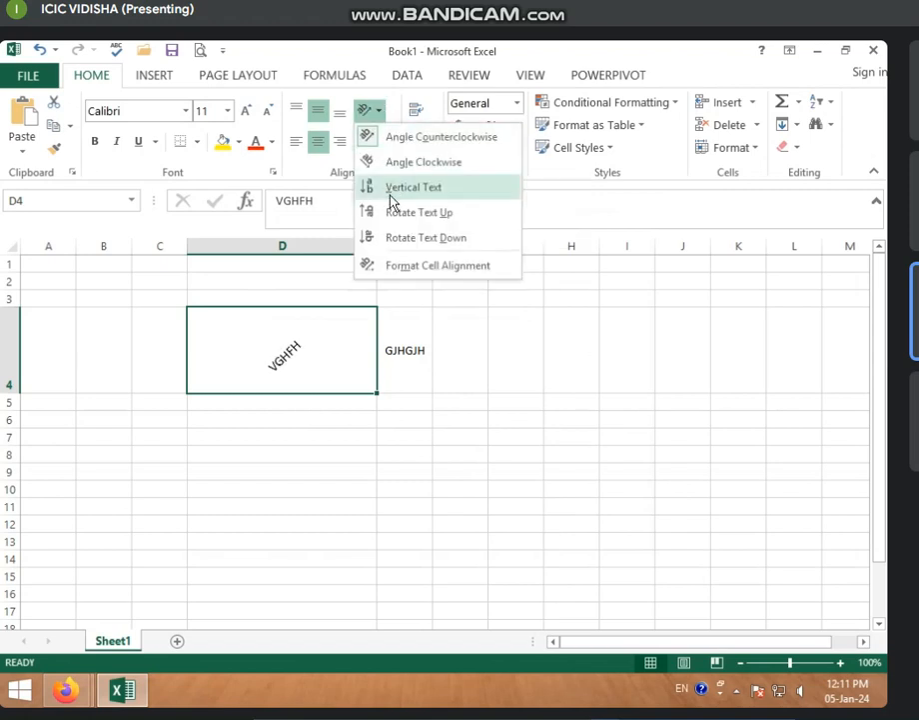
click(390, 188)
- Set the horizontal alignment of cell D4 to Right through the Format Cells alignment settings
click(375, 112)
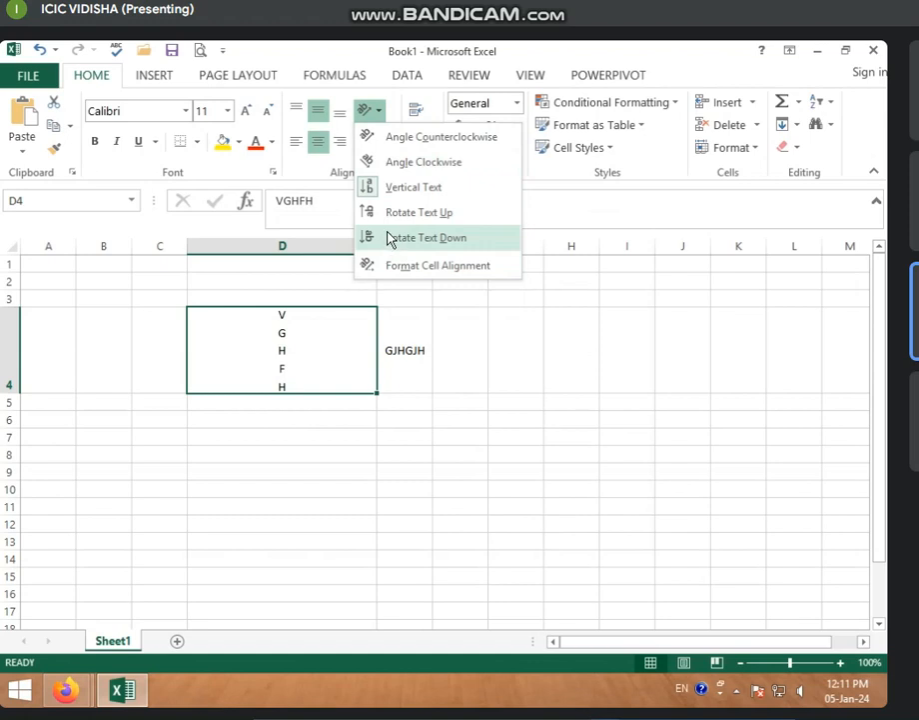
click(395, 266)
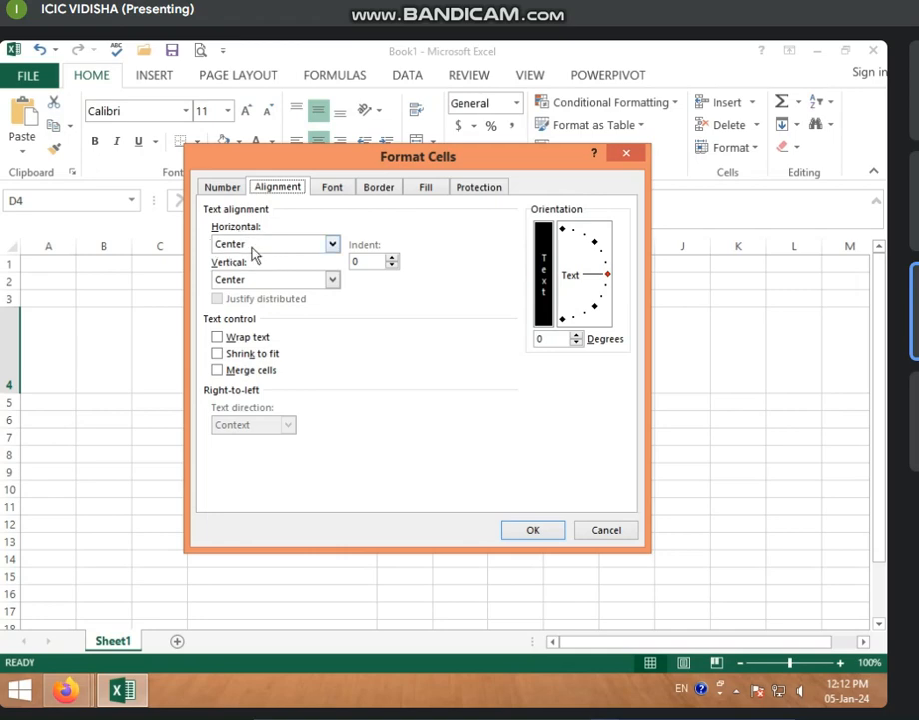
drag(266, 166, 274, 204)
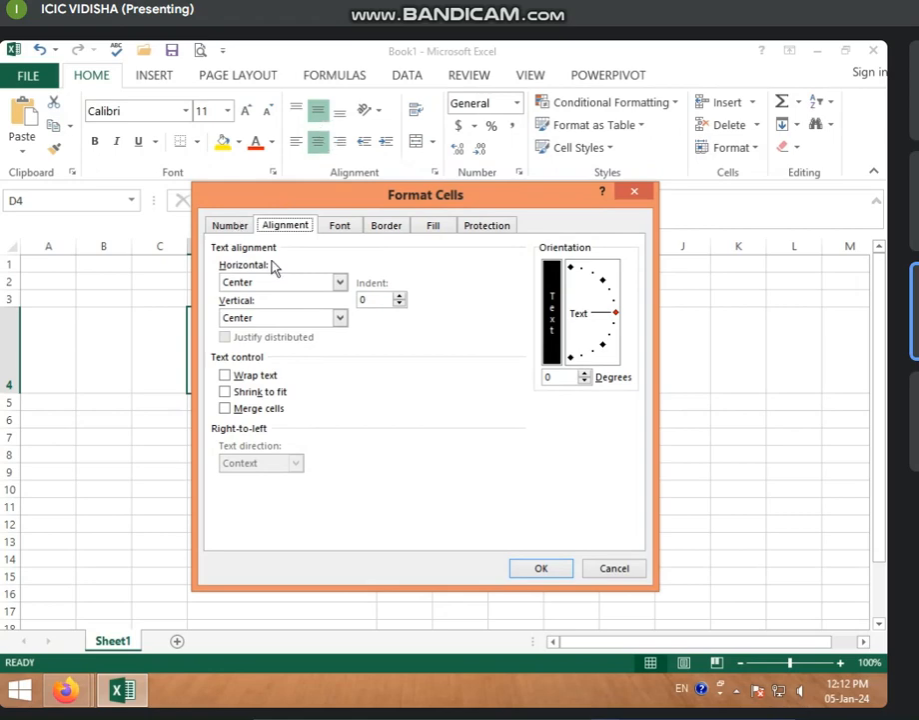
click(339, 281)
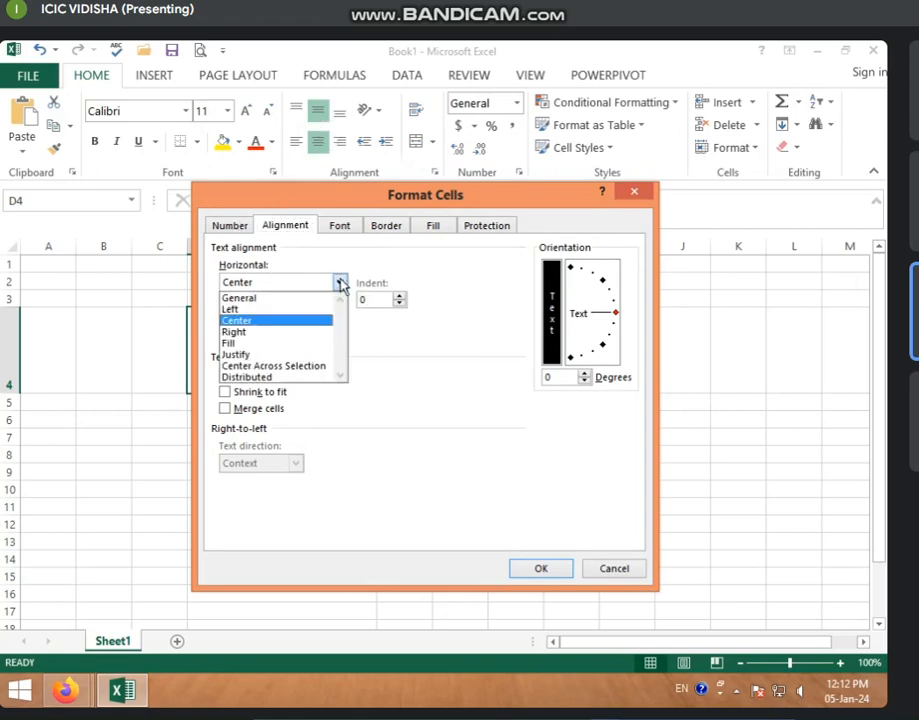
click(248, 332)
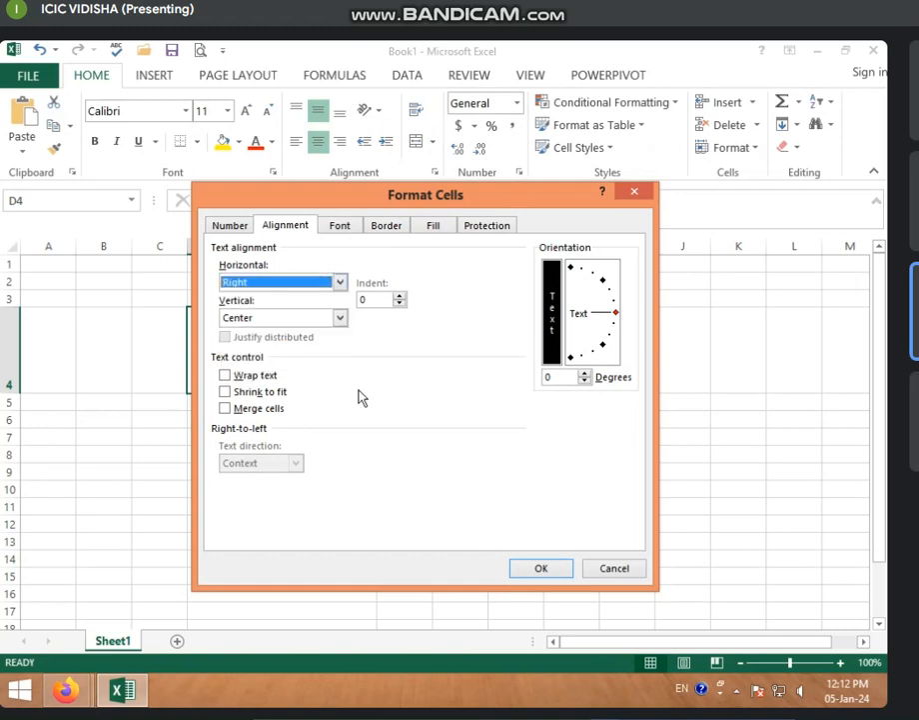
click(519, 569)
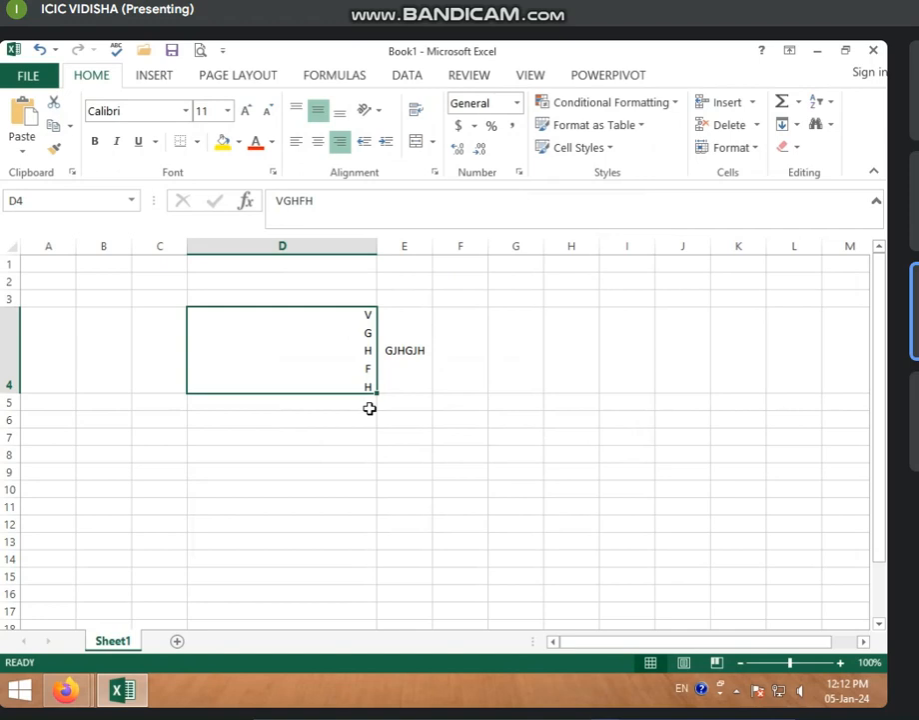
- Replace the text in cell D4 with FHGFGHFGH
click(408, 378)
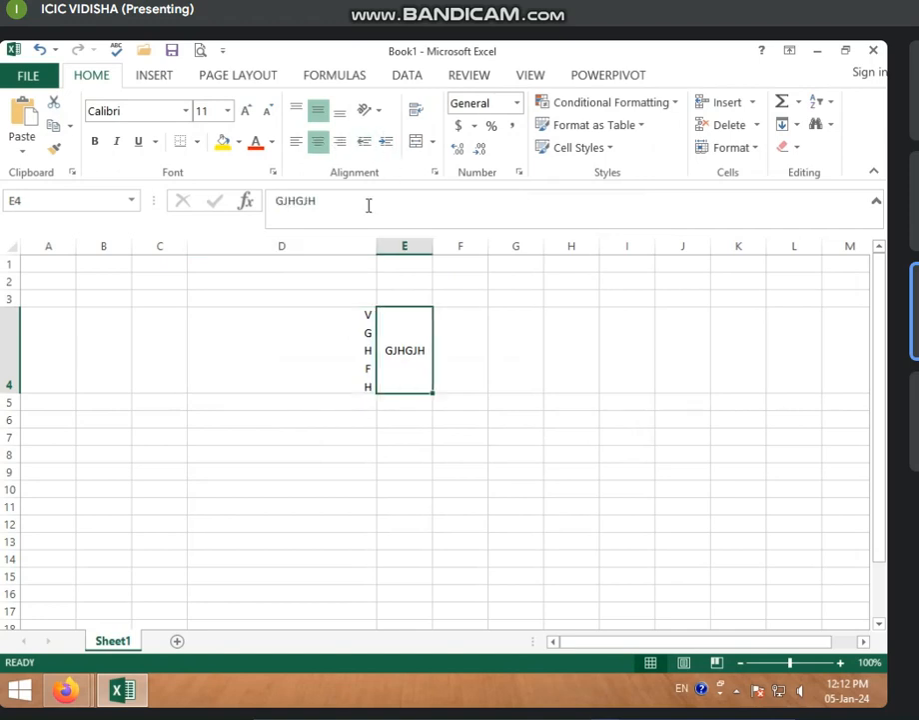
click(326, 347)
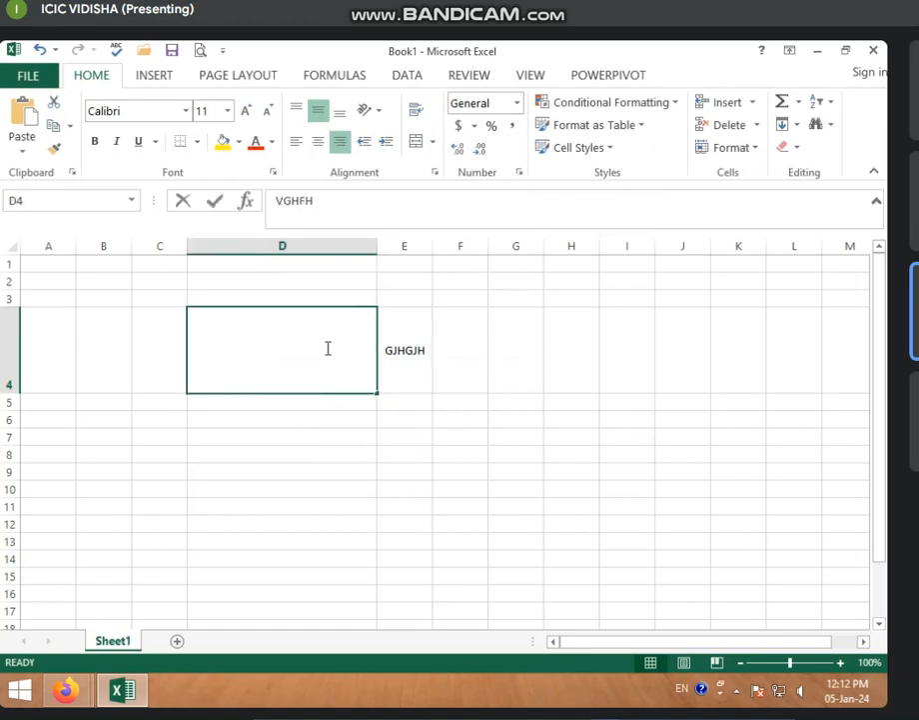
text(FHGFGHFGH)
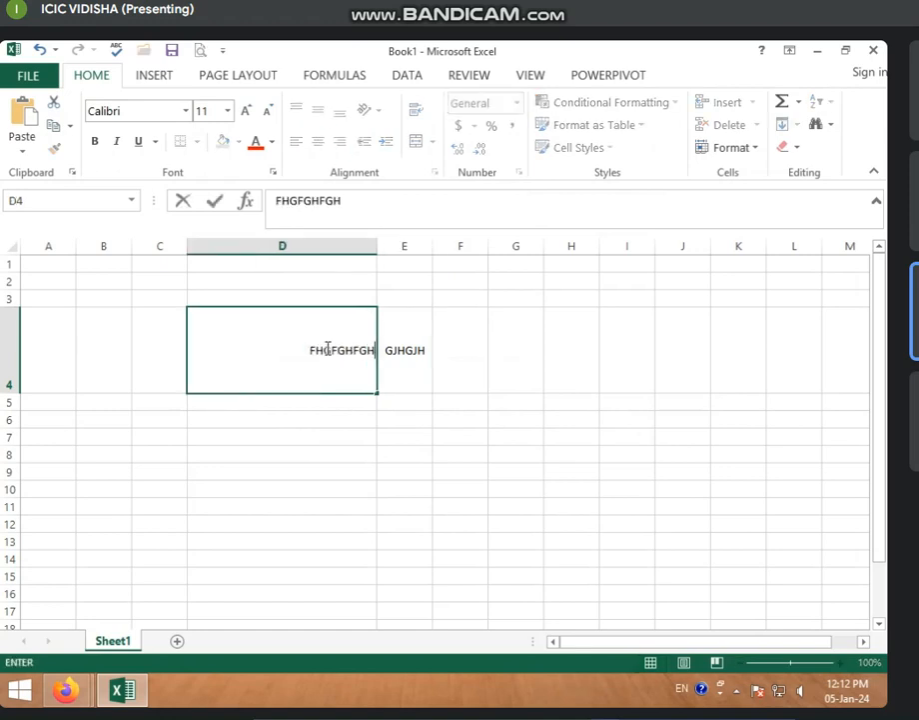
key(Return)
- Turn off the Vertical Text orientation of cell D4
click(314, 369)
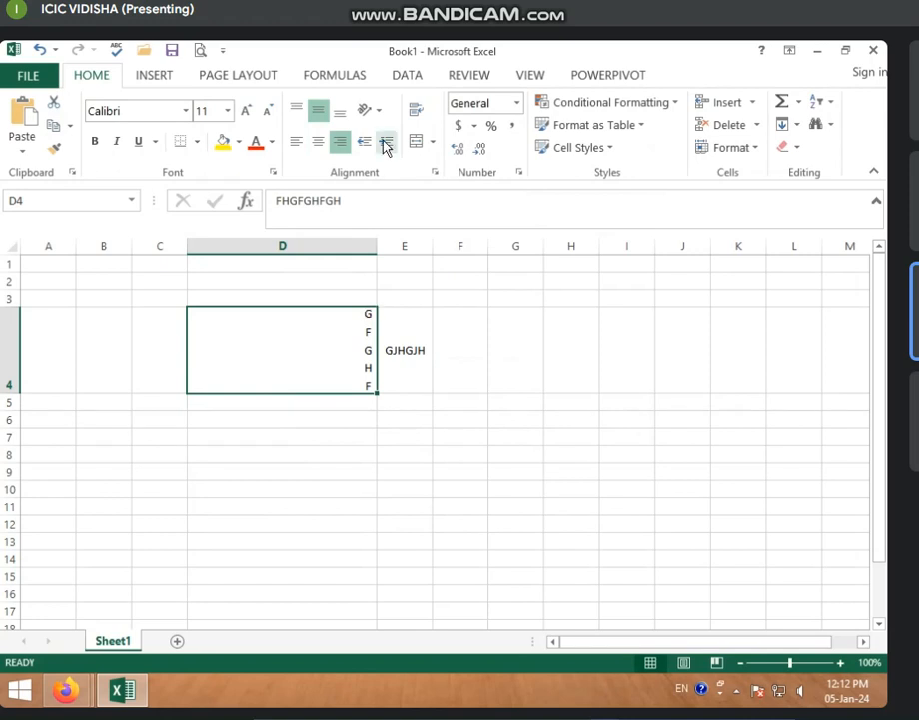
click(375, 110)
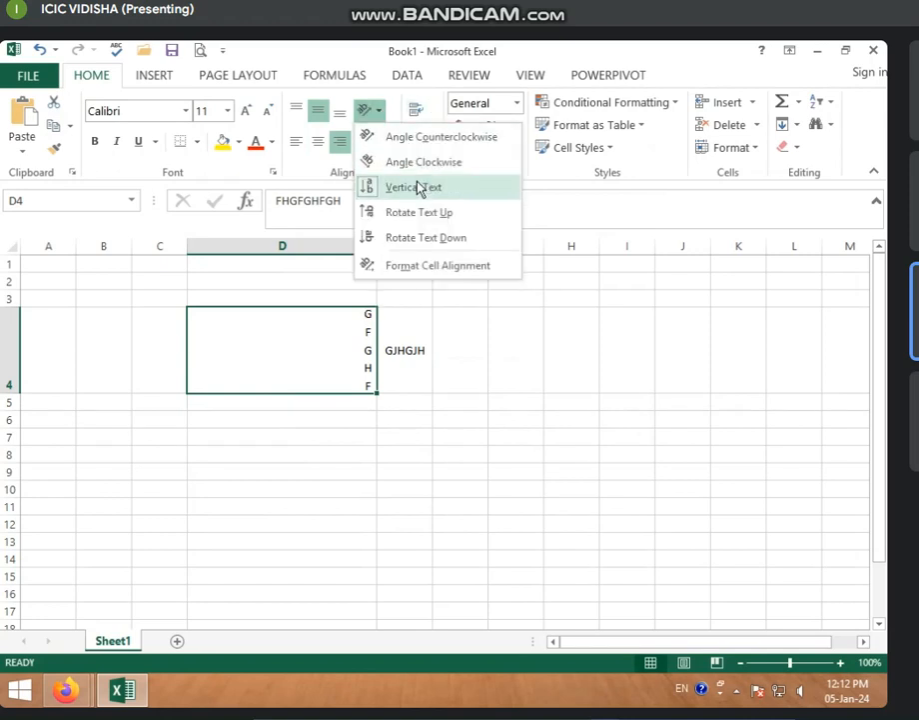
click(421, 187)
click(312, 451)
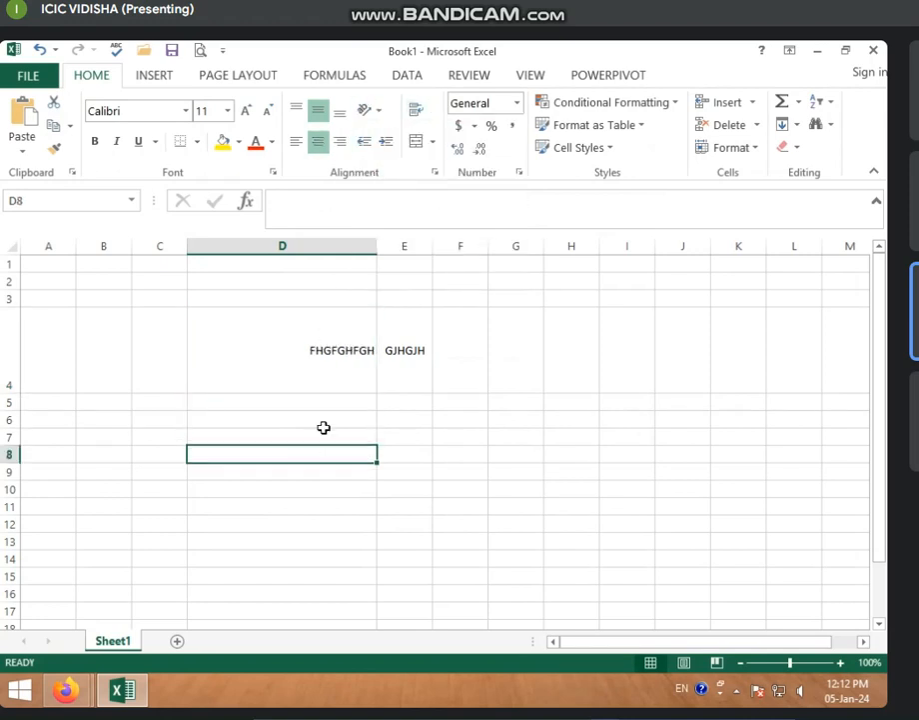
click(343, 328)
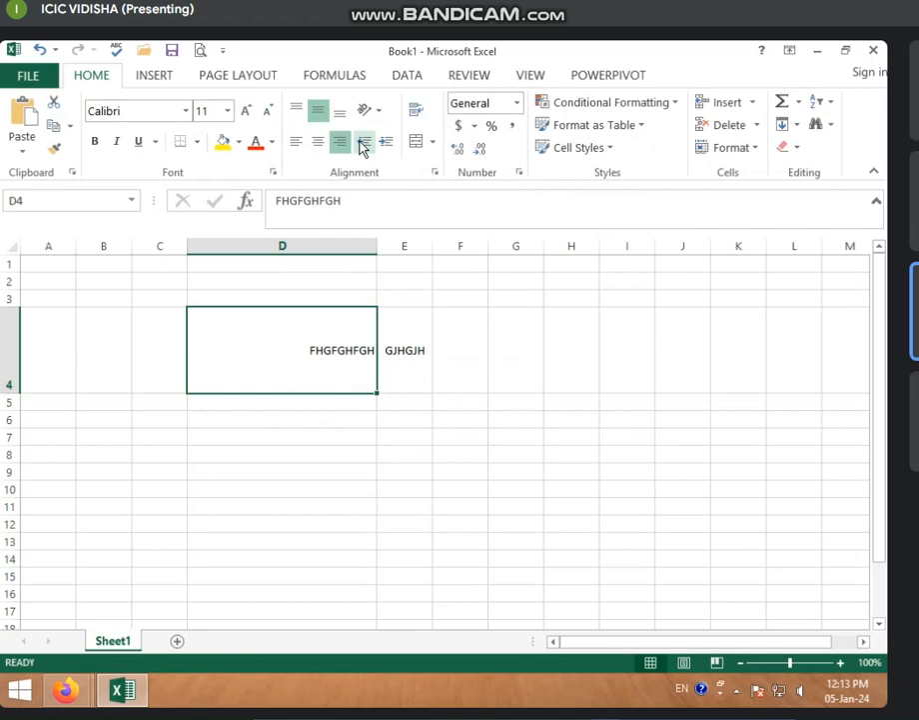
click(390, 432)
click(354, 379)
click(316, 437)
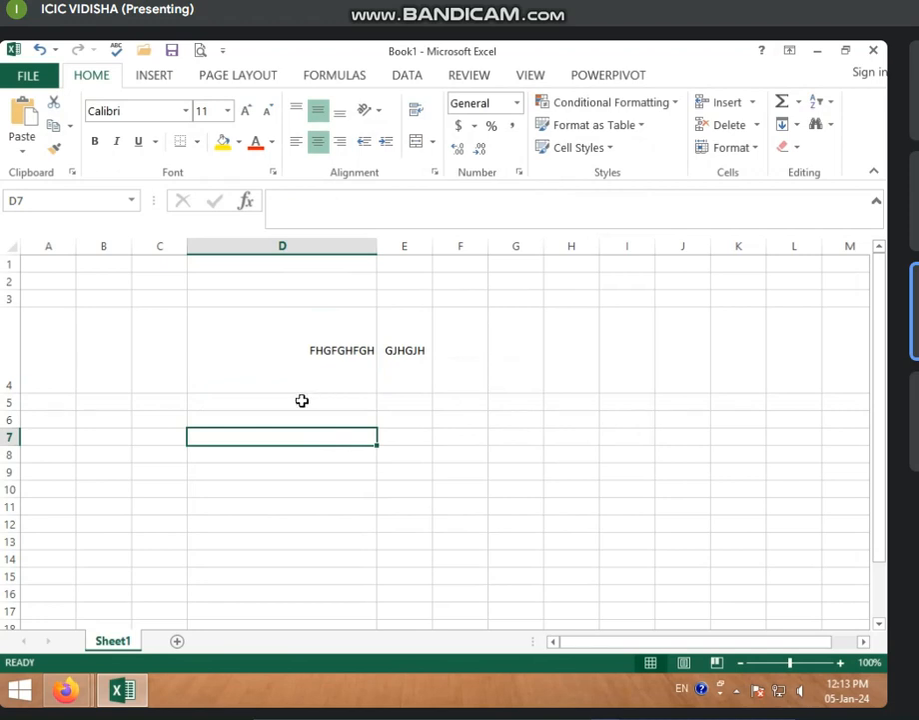
- Increase the indent of D4's right-aligned text by three levels, and center the text horizontally
click(285, 364)
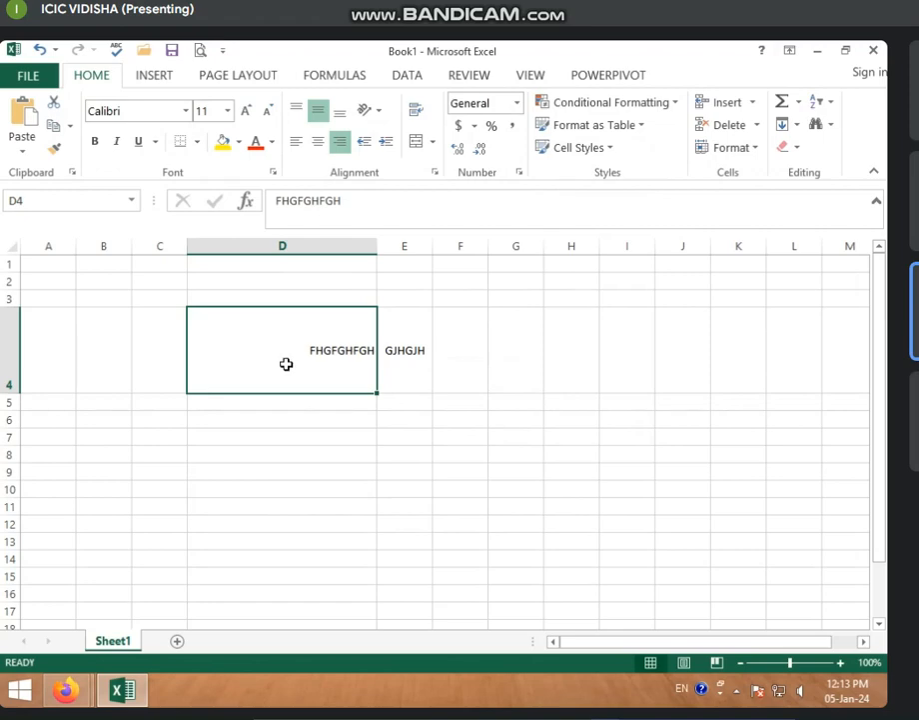
click(388, 142)
click(388, 142)
click(389, 142)
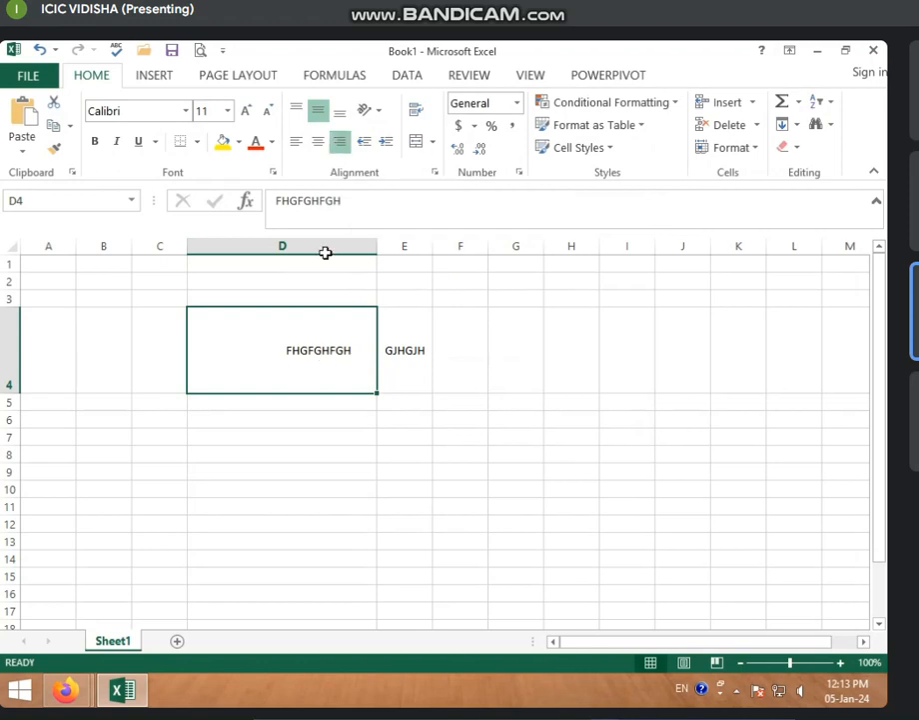
click(318, 141)
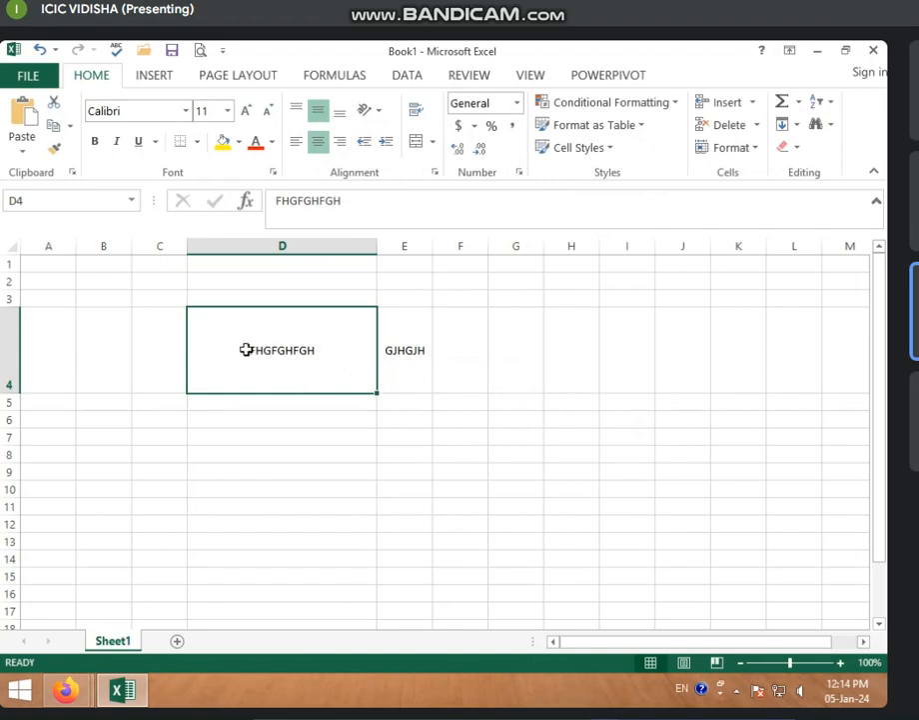
- Replace the text in cell D4 with the longer string GHGHJHJGJHGJHHGJHJHGJH
double_click(320, 349)
key(BackSpace)
key(BackSpace)
key(BackSpace)
key(BackSpace)
key(BackSpace)
key(BackSpace)
key(BackSpace)
key(BackSpace)
key(BackSpace)
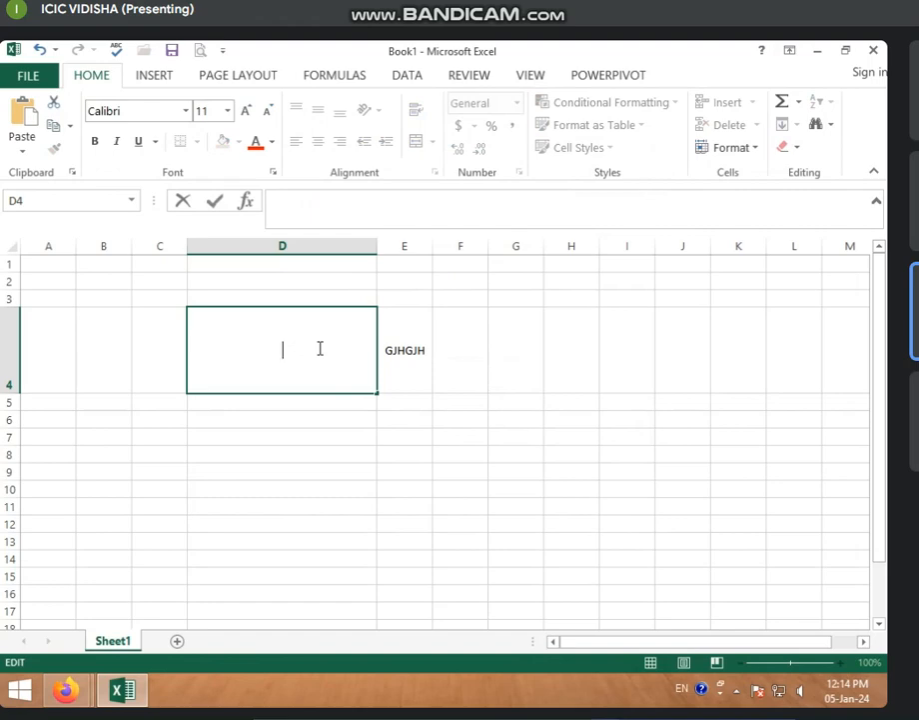
text(GHGHJHJGJHGJHHGJHJHGJH)
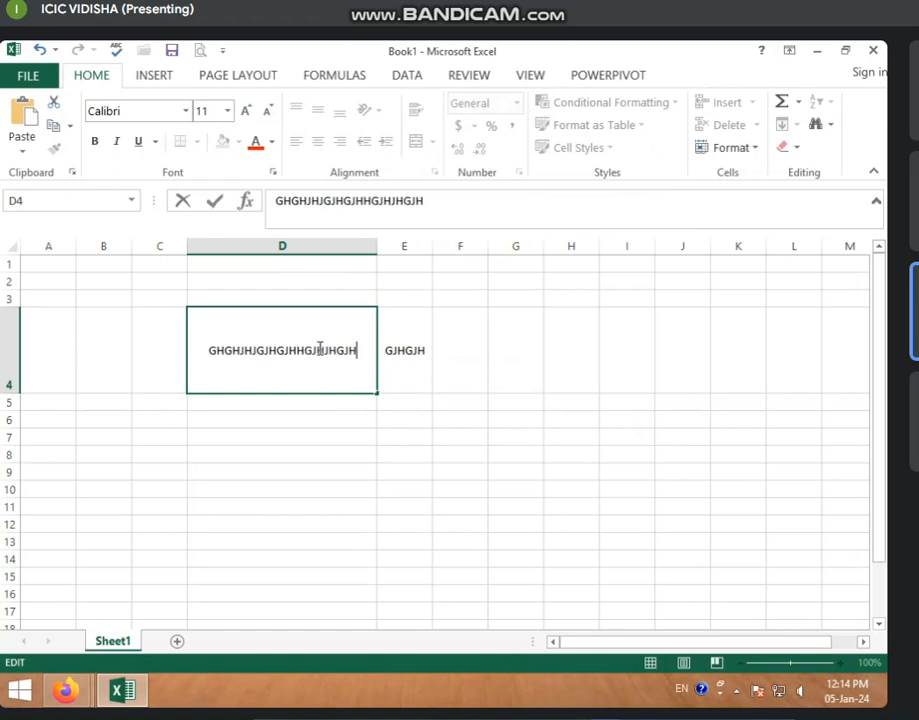
click(262, 396)
- Increase the indent of cell D4 repeatedly until its text runs past the cell's right edge
click(247, 355)
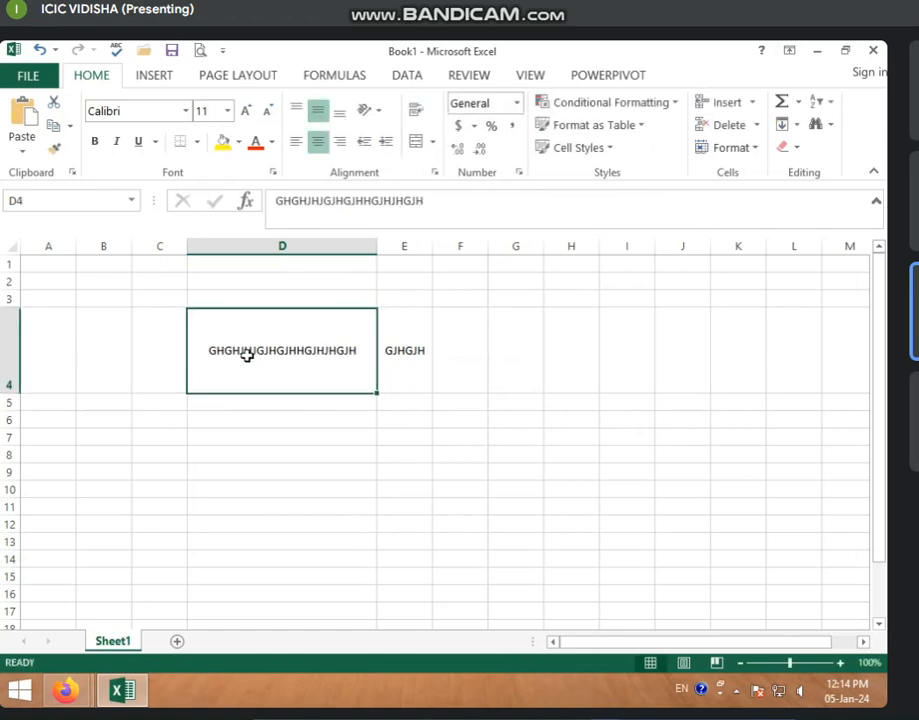
click(386, 143)
click(389, 146)
click(388, 146)
click(389, 146)
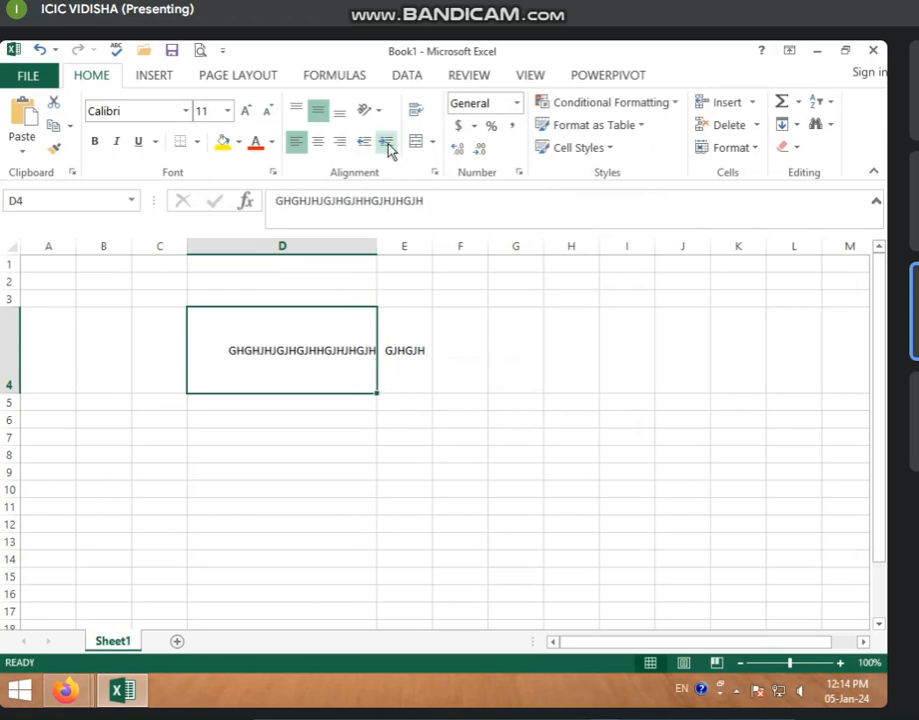
click(389, 146)
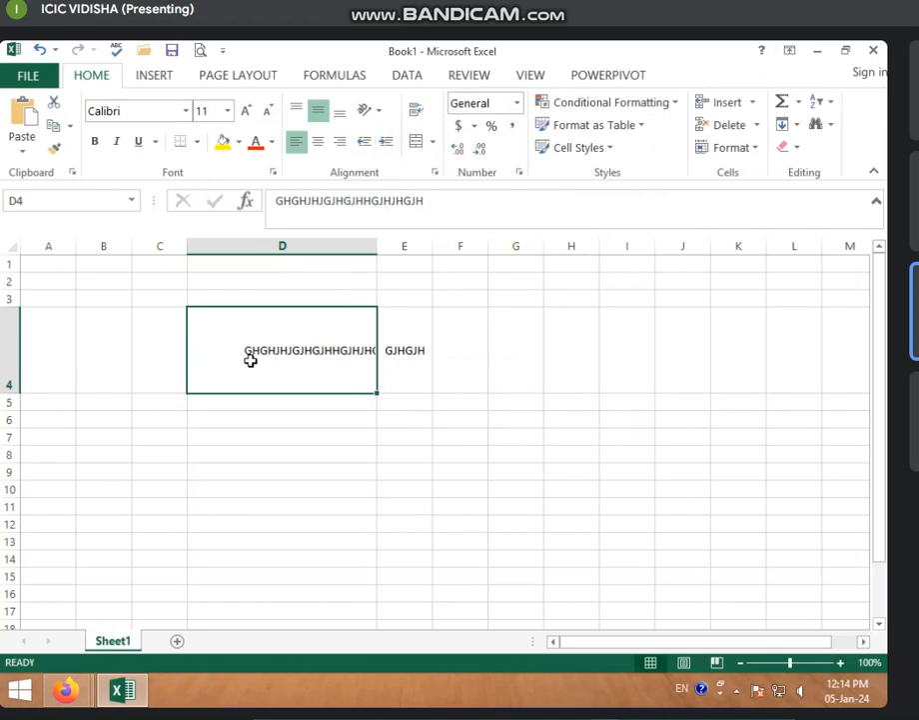
- Decrease the indent of cell D4 several levels so its whole text fits inside the cell again
click(371, 149)
click(370, 149)
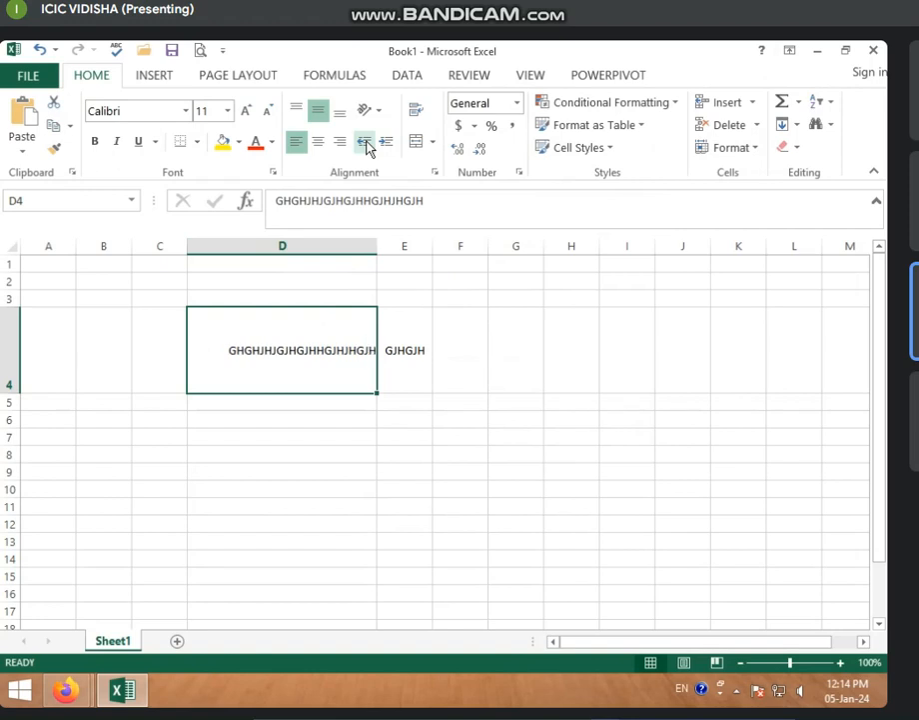
click(369, 148)
click(368, 148)
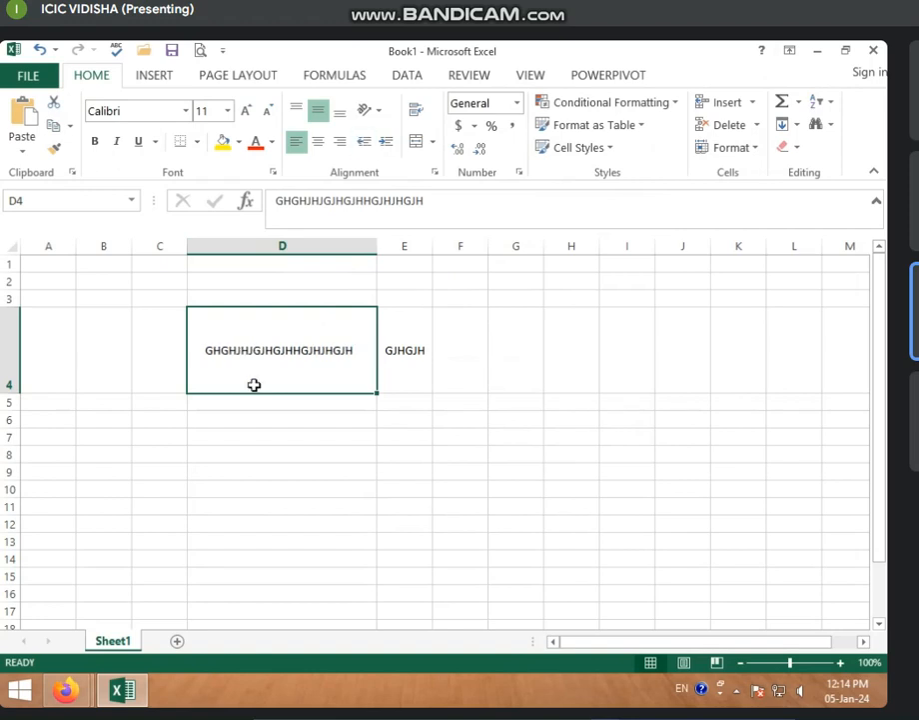
- Increase the indent of every cell in the sheet several levels, and decrease it again until D4's text fits its cell
click(12, 248)
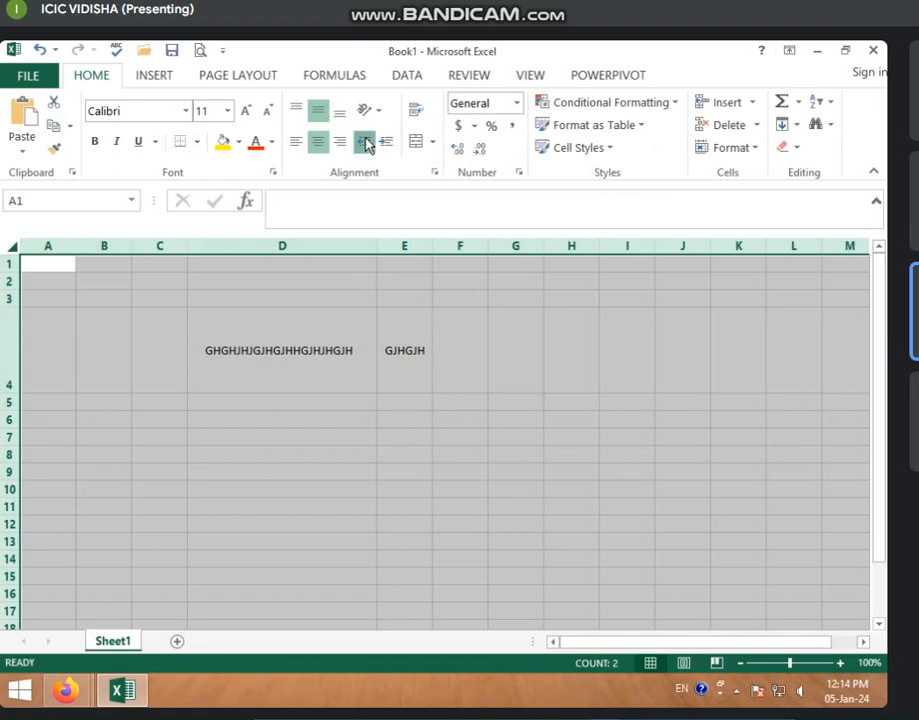
click(392, 148)
click(394, 148)
click(392, 148)
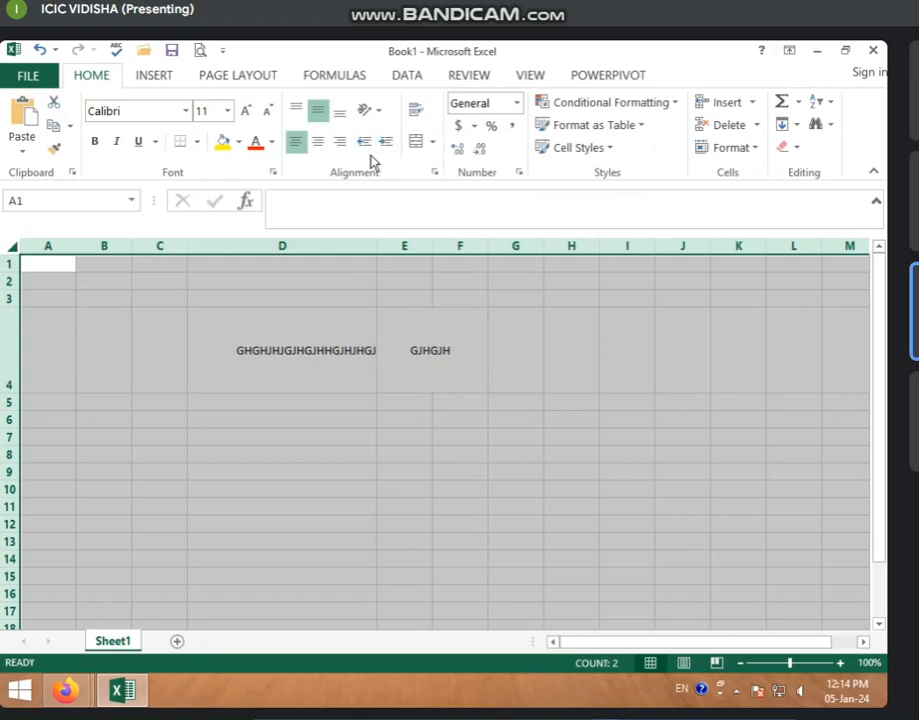
click(358, 146)
click(358, 146)
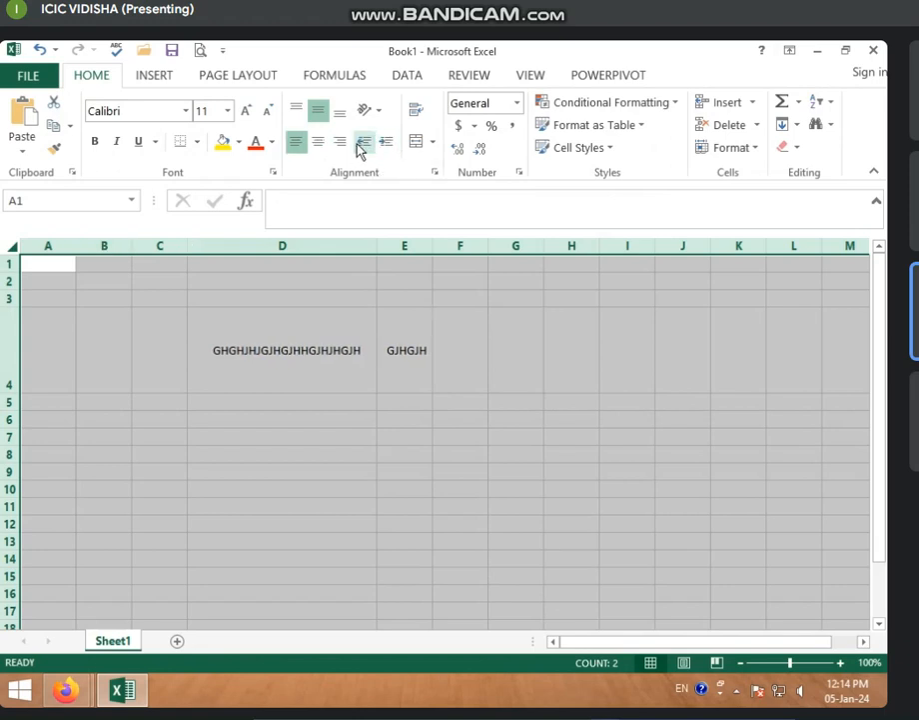
click(359, 414)
click(360, 380)
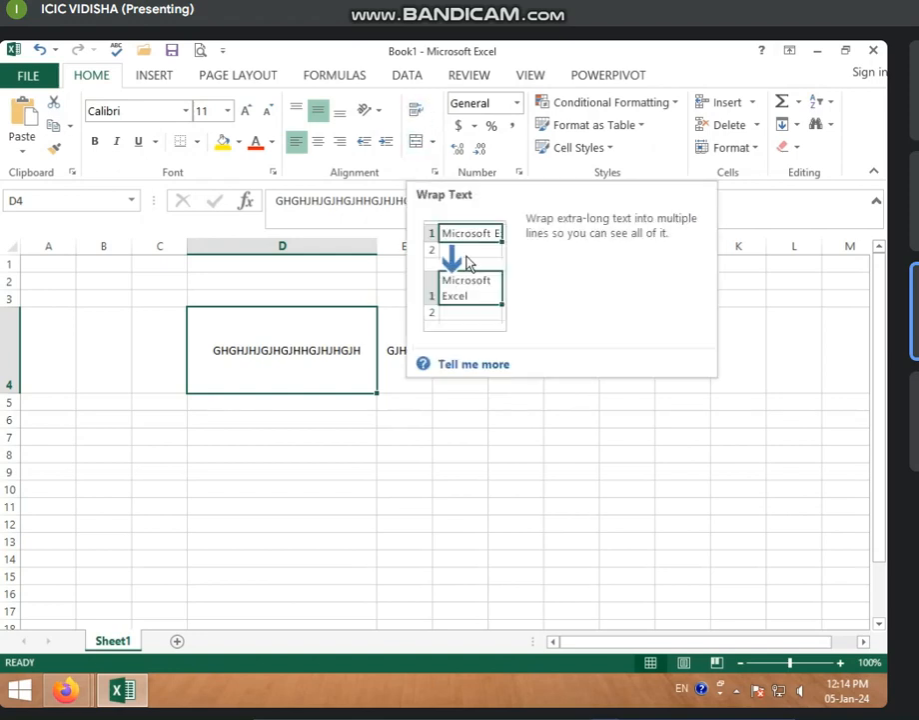
click(484, 414)
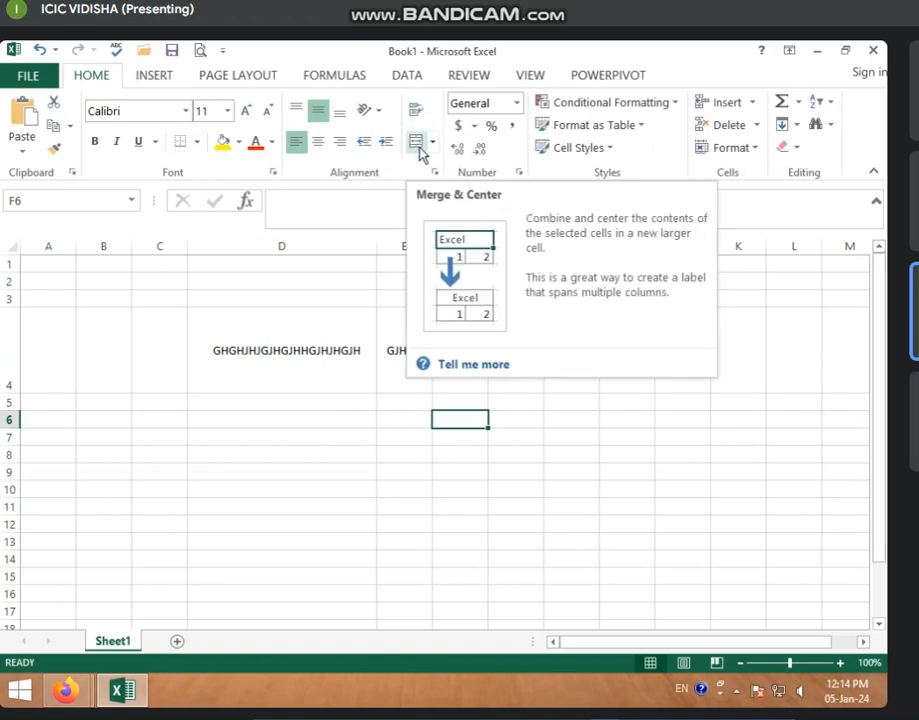
click(353, 447)
- Enter COMPUTER in cell C6
click(139, 419)
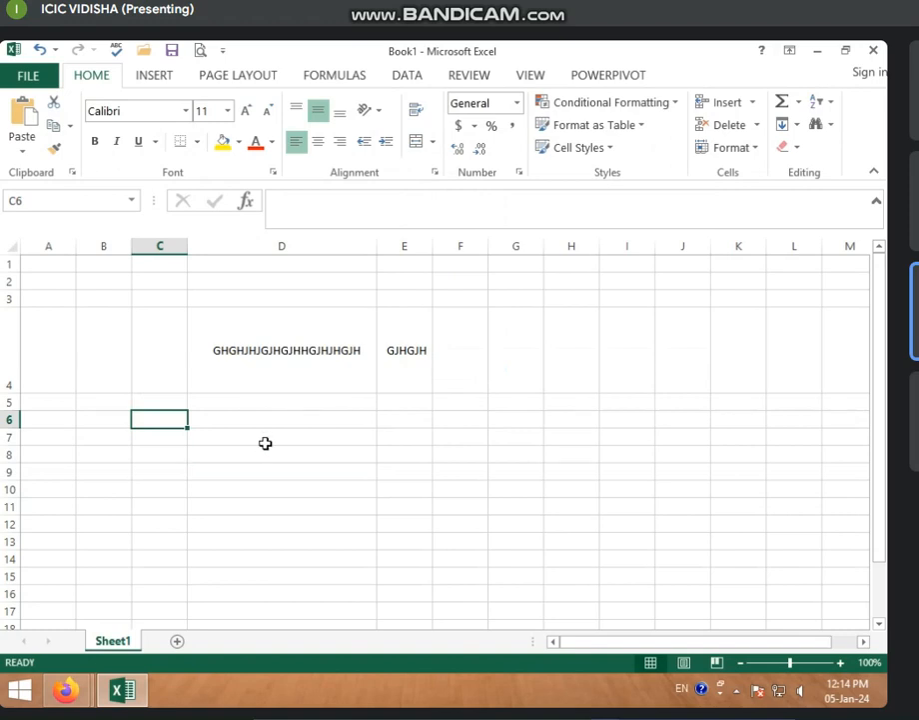
text(I)
key(BackSpace)
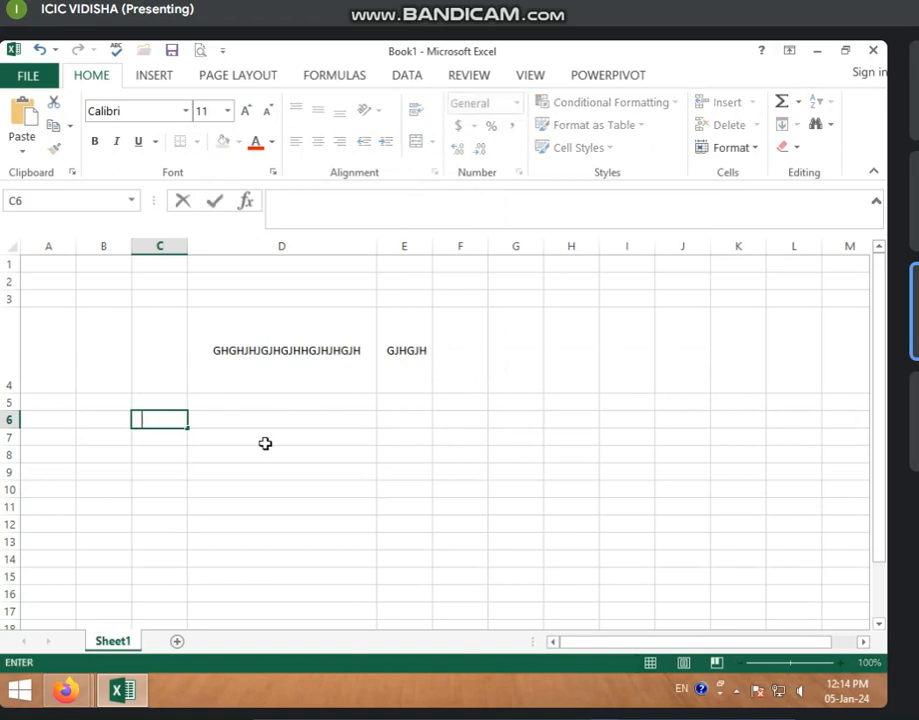
text(V)
key(BackSpace)
text(COMPUTER)
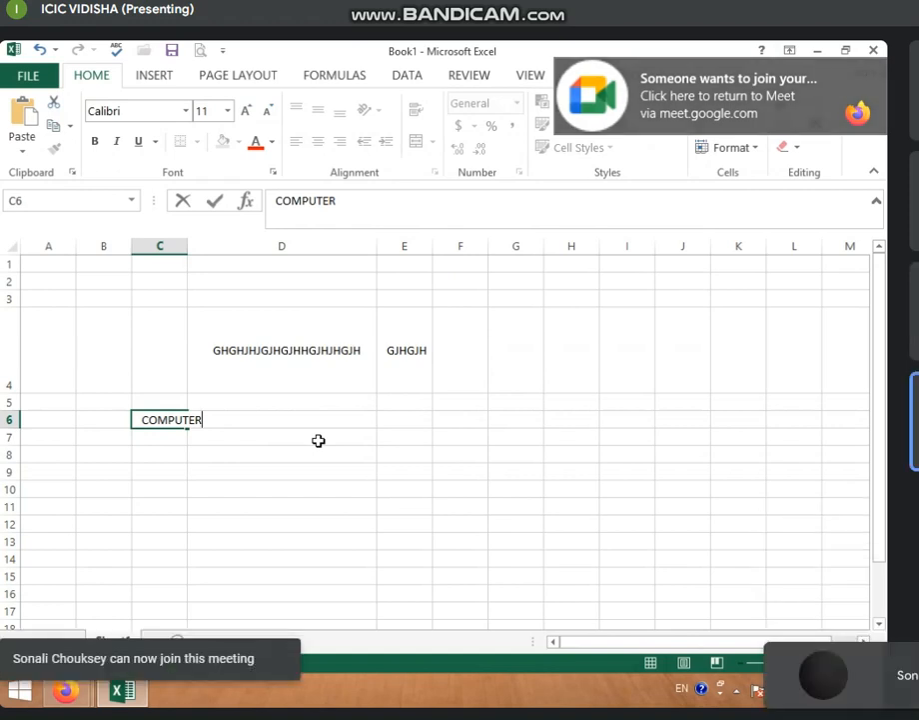
click(164, 436)
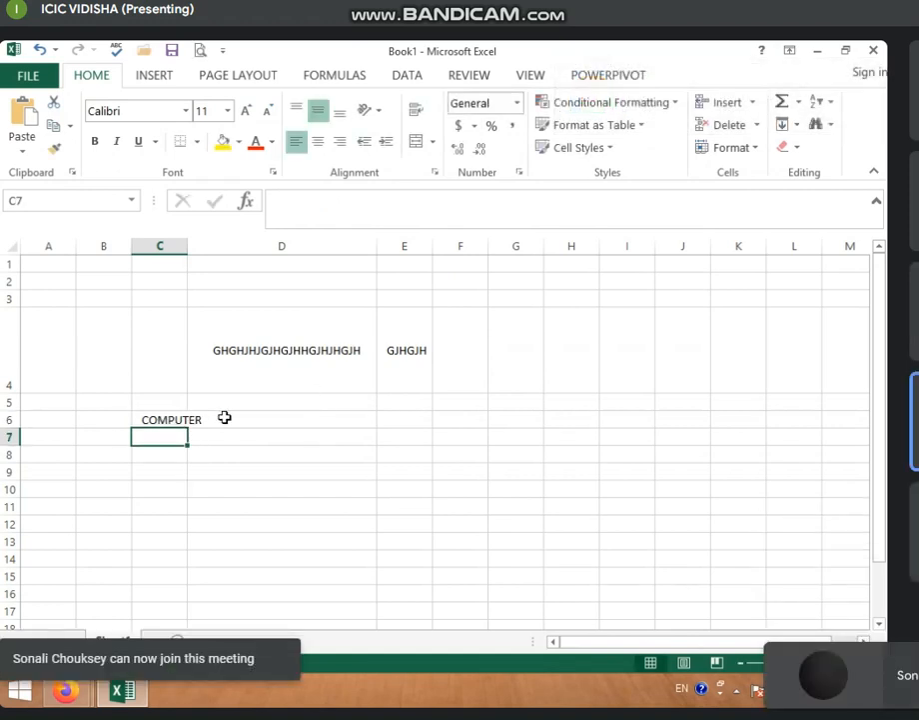
- Compare the contents of cells C6 and D6, and enter FHJGFHGHGF in D6
click(225, 418)
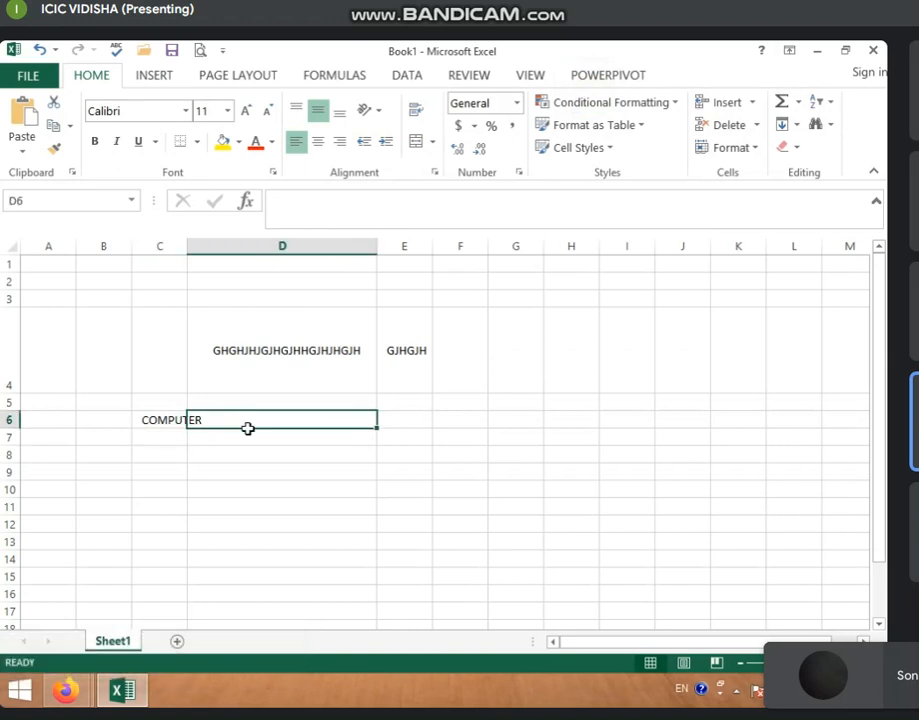
click(158, 420)
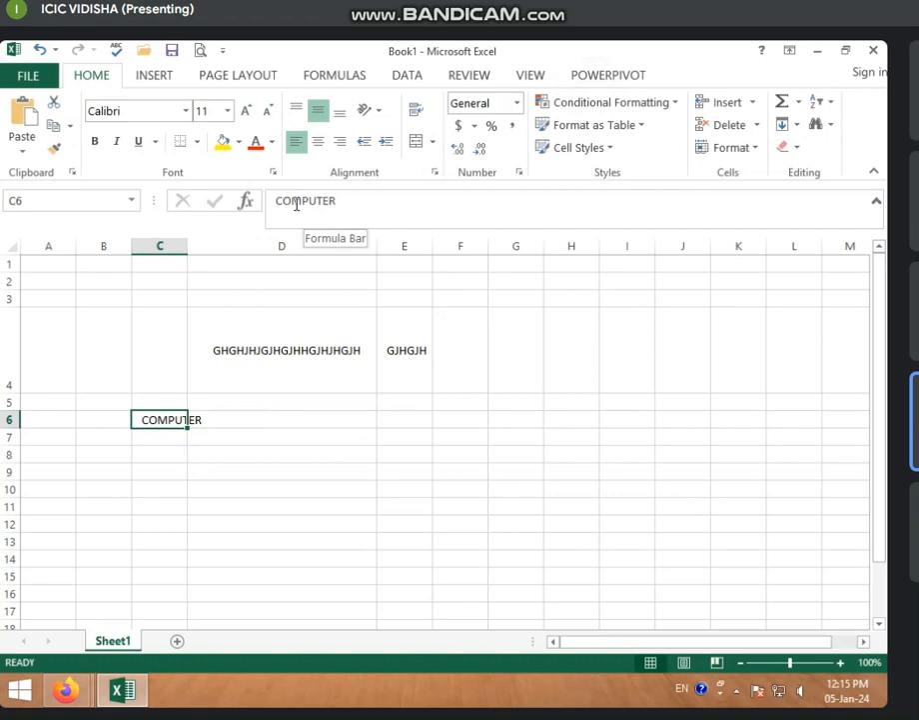
click(253, 423)
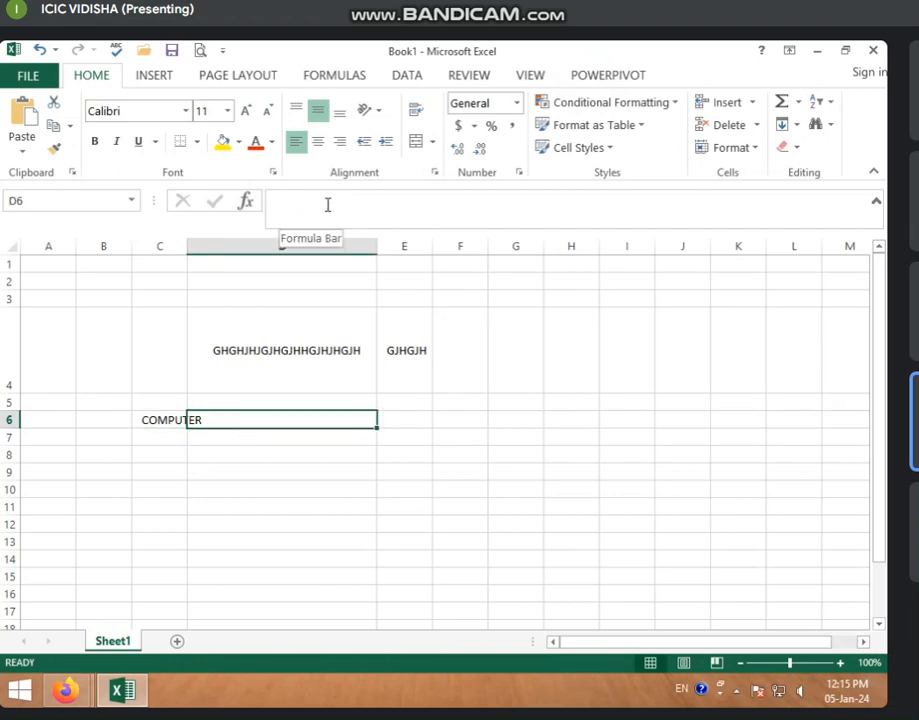
click(153, 419)
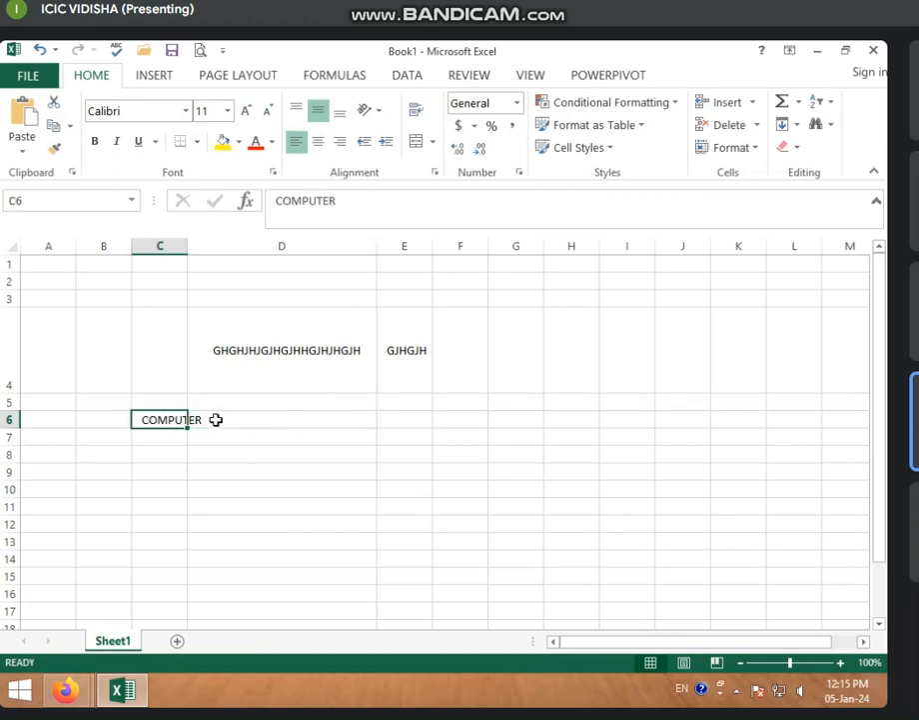
click(249, 420)
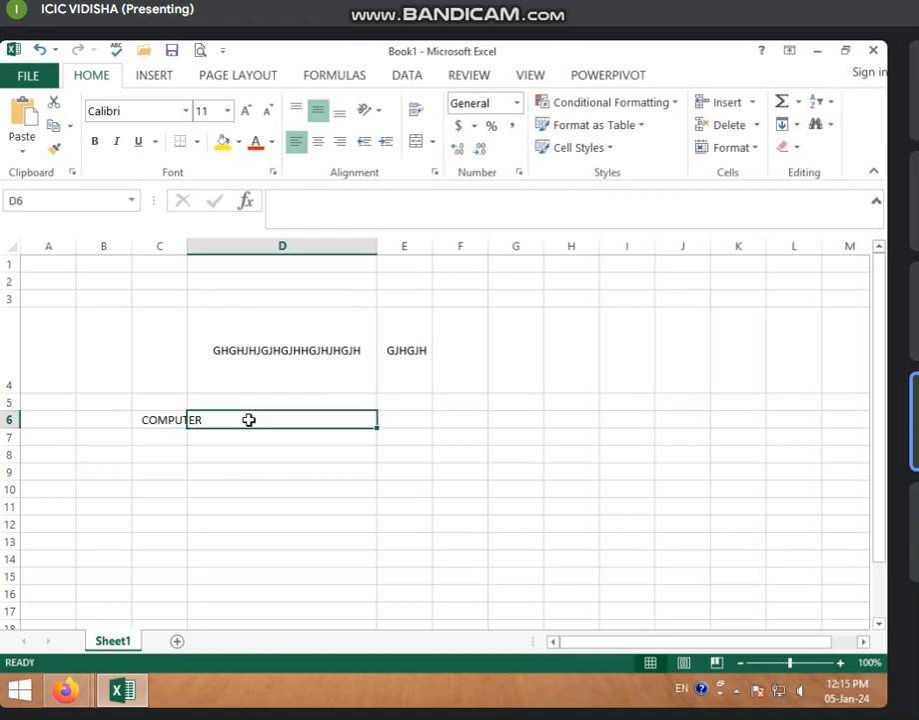
text(FHJGFHGHGF)
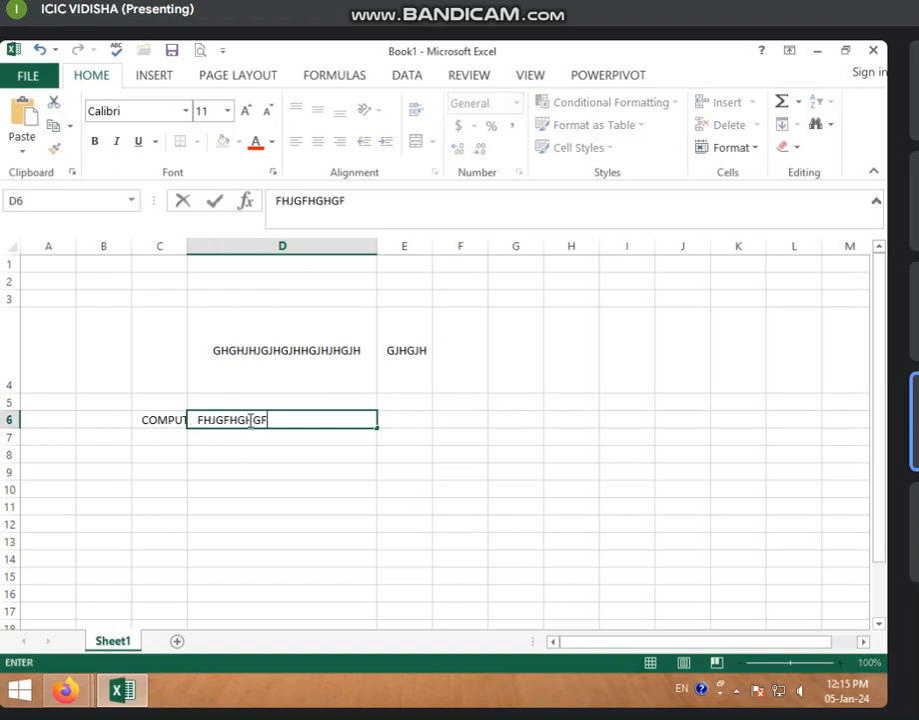
click(252, 452)
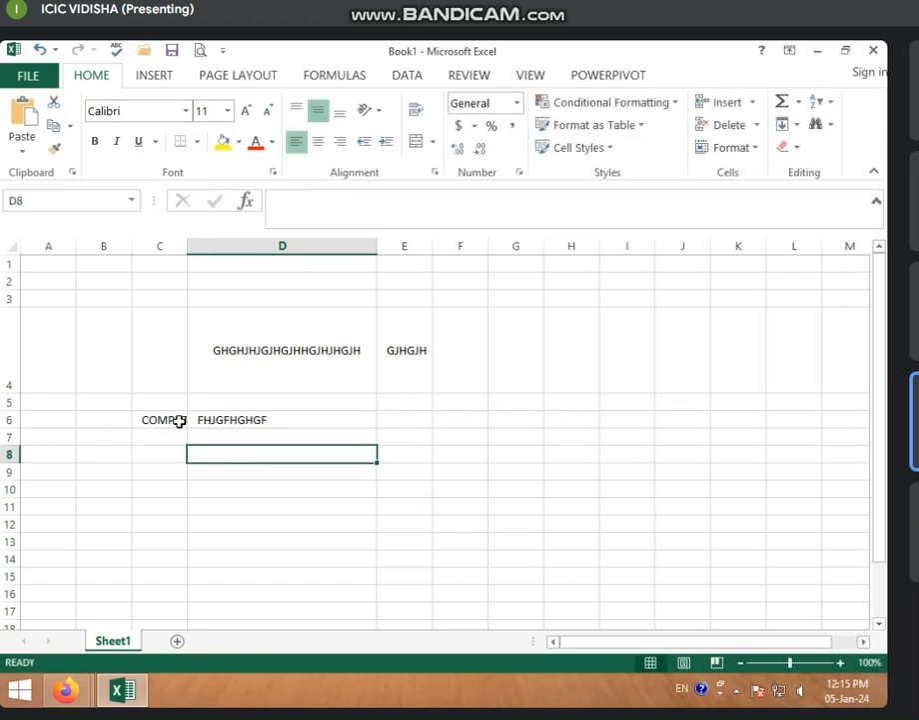
- Narrow column C very slightly and turn on Wrap Text for cell C6
click(177, 421)
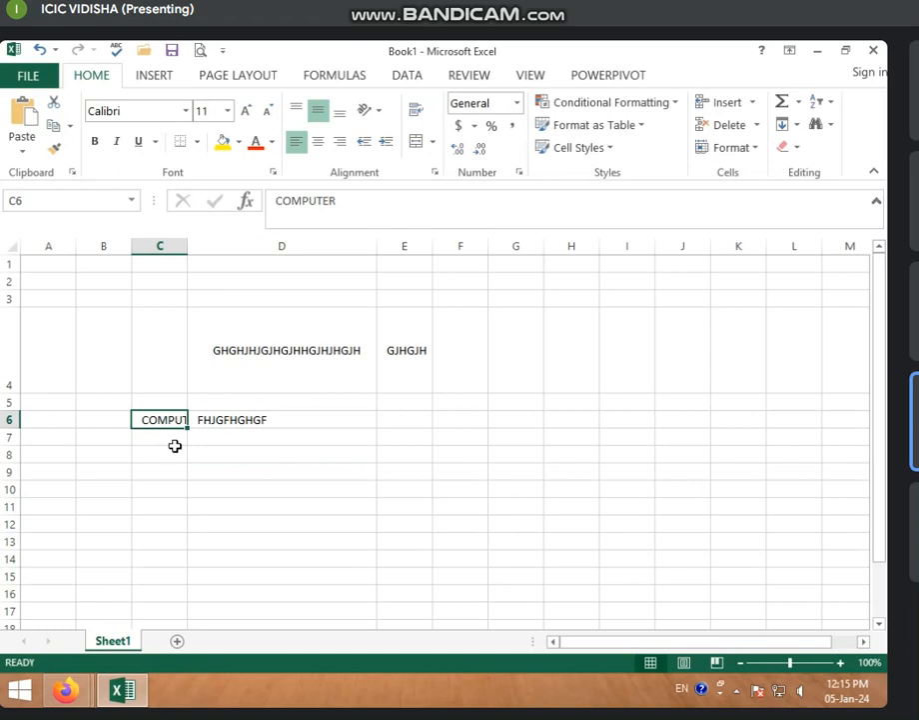
mouse_move(188, 242)
mouse_down()
mouse_move(208, 242)
mouse_move(187, 242)
mouse_up()
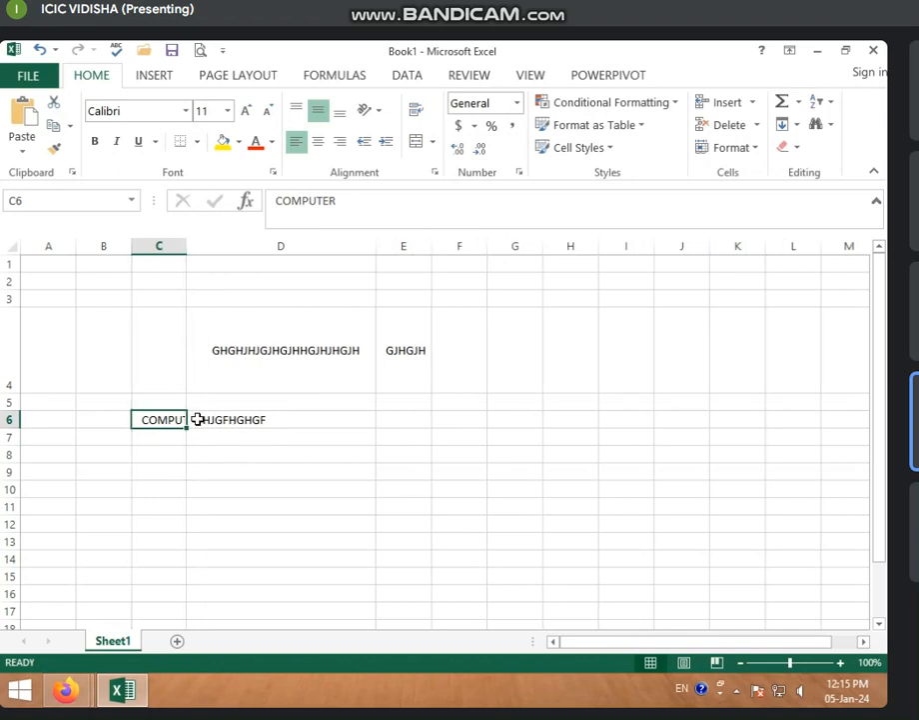
click(416, 111)
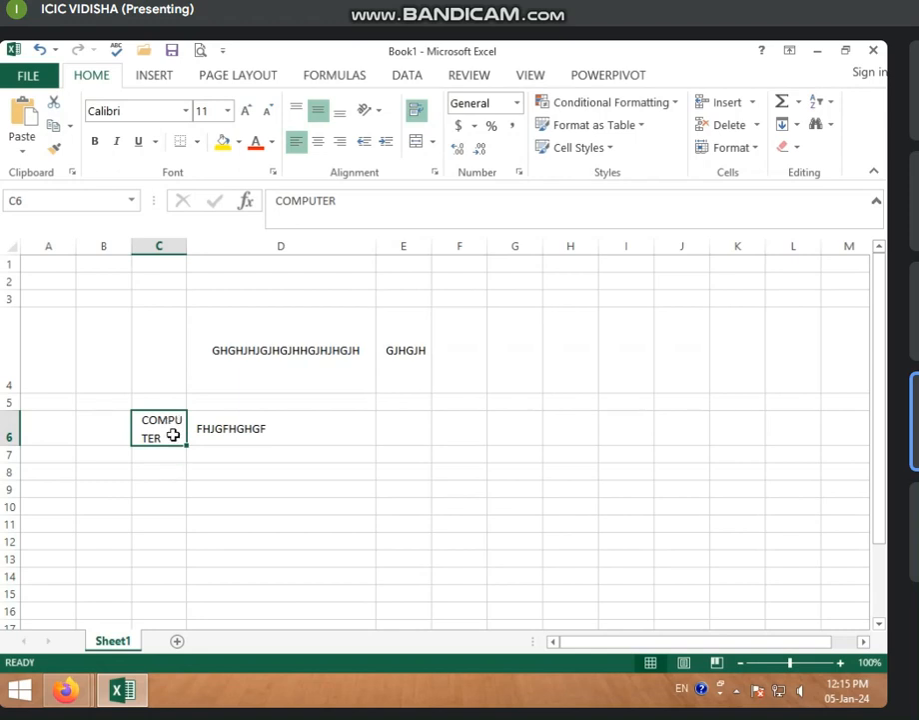
- Replace the text in the wrapped cell C6 with ICIC COMPUTER CENTER
text(ICI)
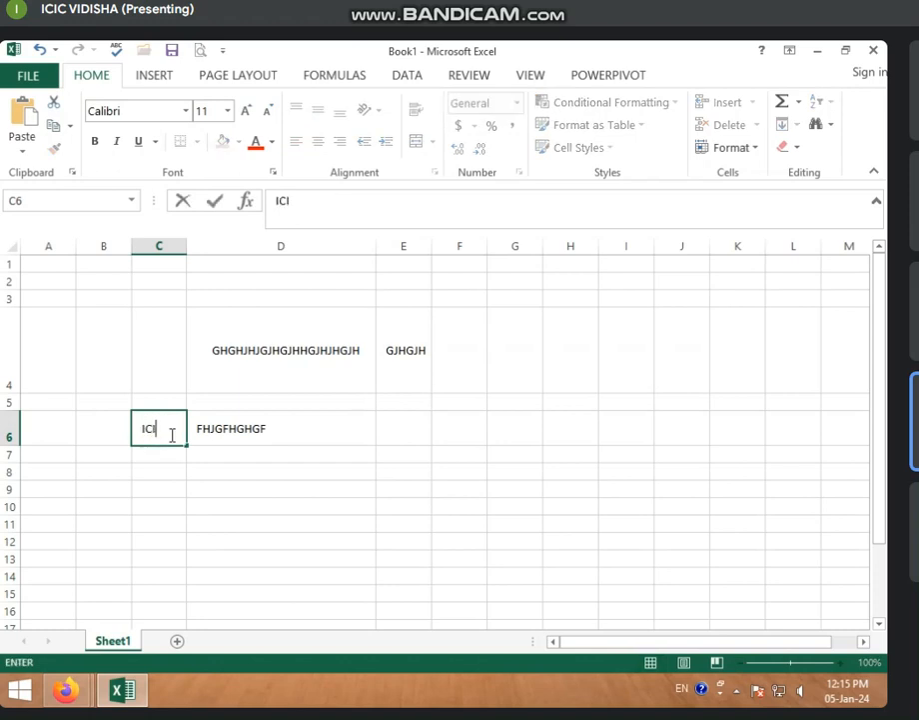
text(C COMPUTER CENTER)
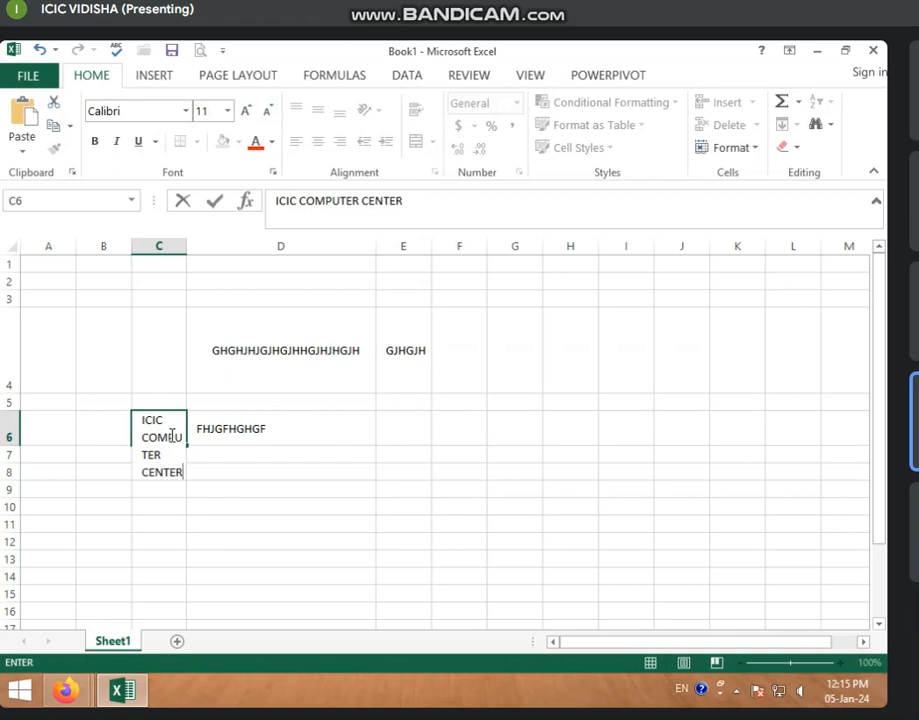
key(Return)
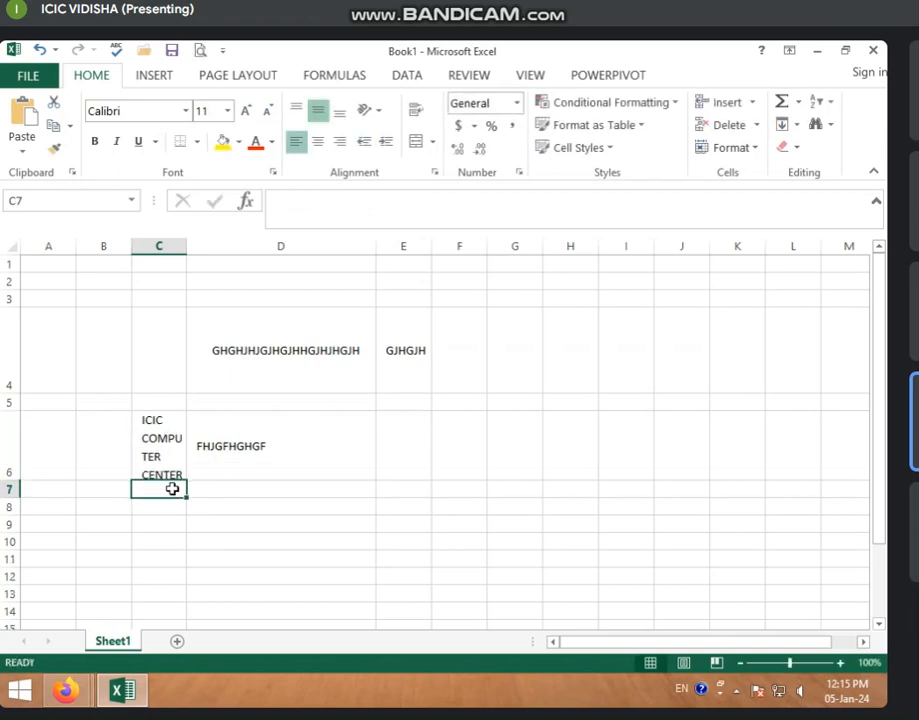
click(180, 445)
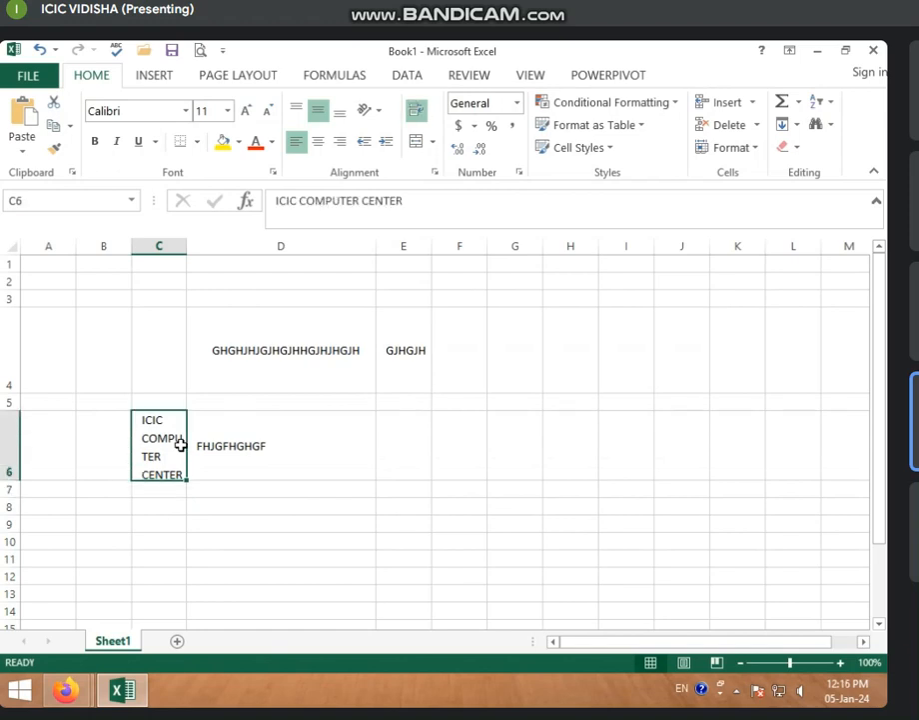
- Enter ICIC COMPUTER CENTER in the unwrapped cell C7, directly below the wrapped one
click(170, 499)
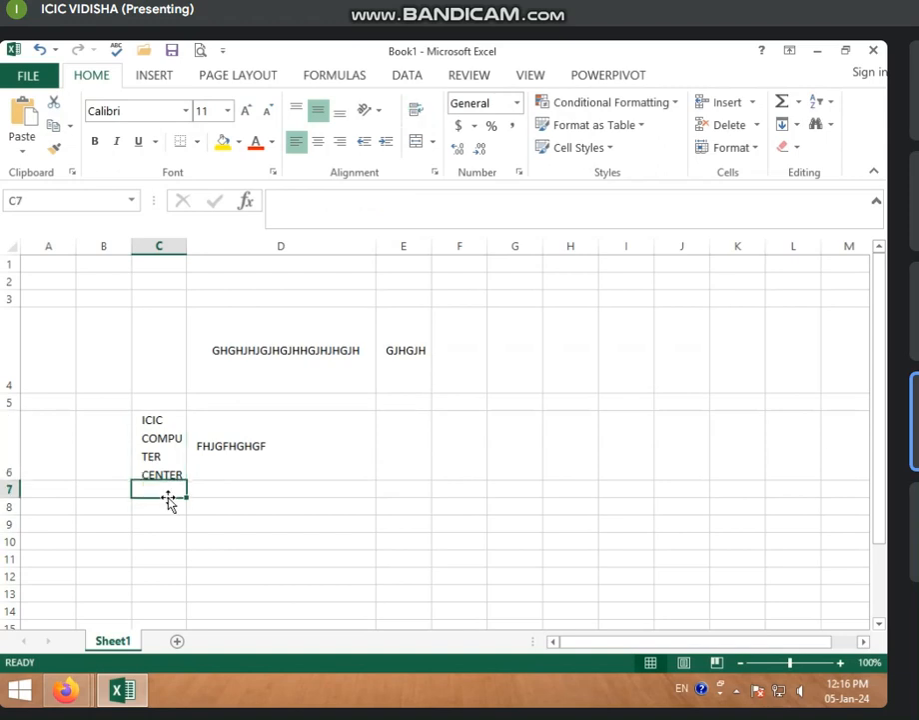
text(I)
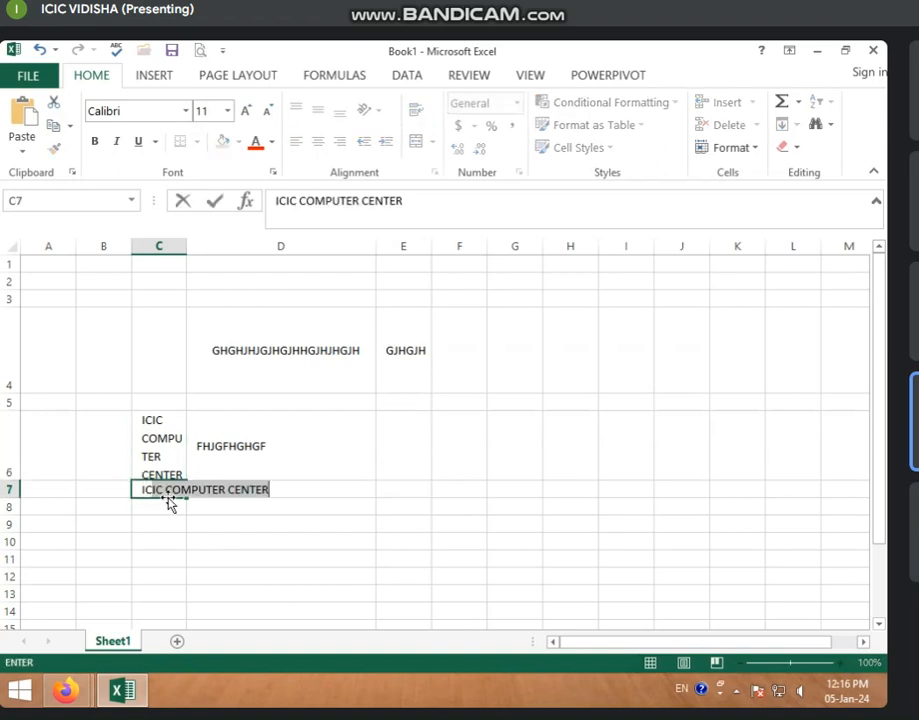
text(CIC COMP)
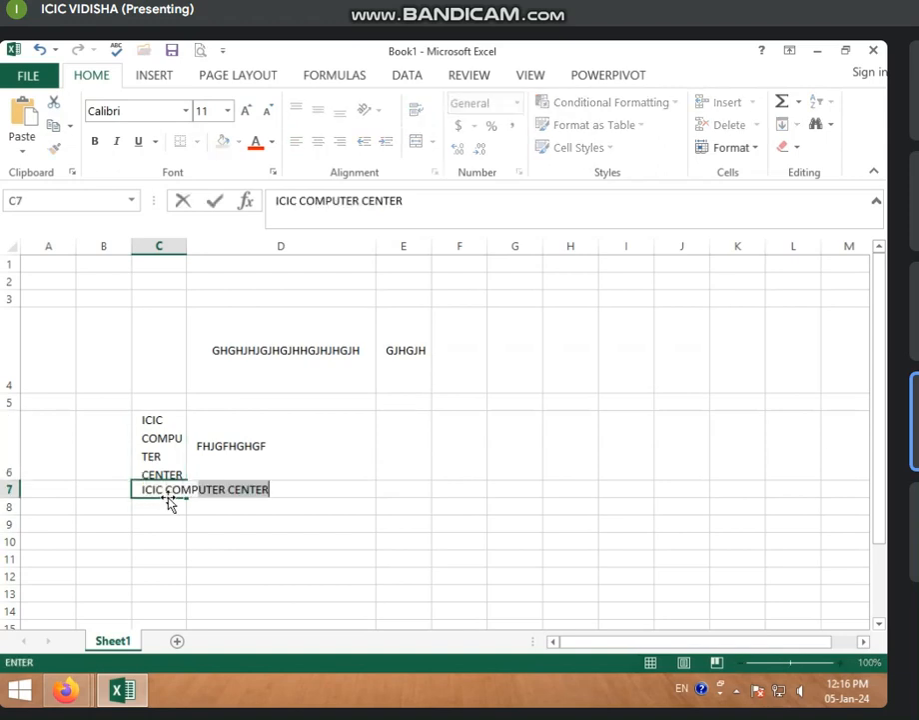
text(UY)
key(BackSpace)
text(TER CENTER)
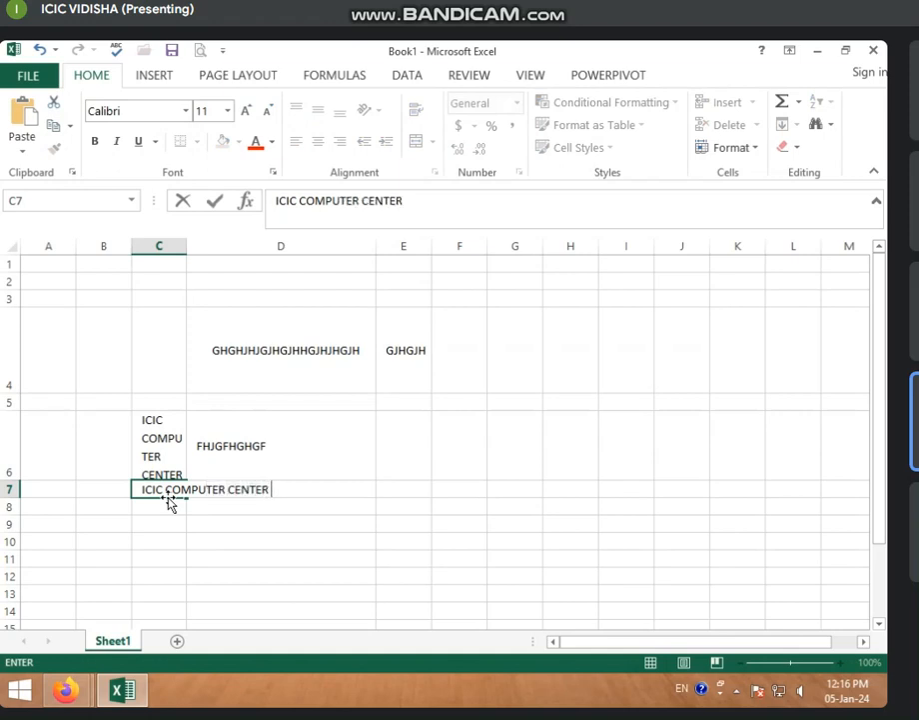
key(Return)
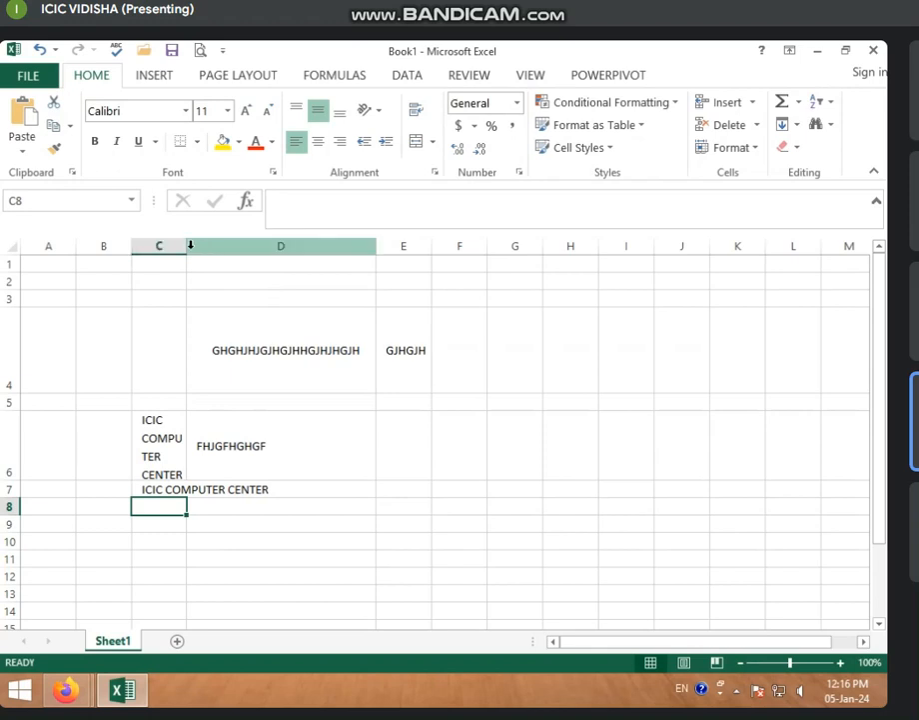
- Widen column C until ICIC COMPUTER CENTER fits on one line, and turn on Wrap Text for cell C7
drag(187, 246, 281, 248)
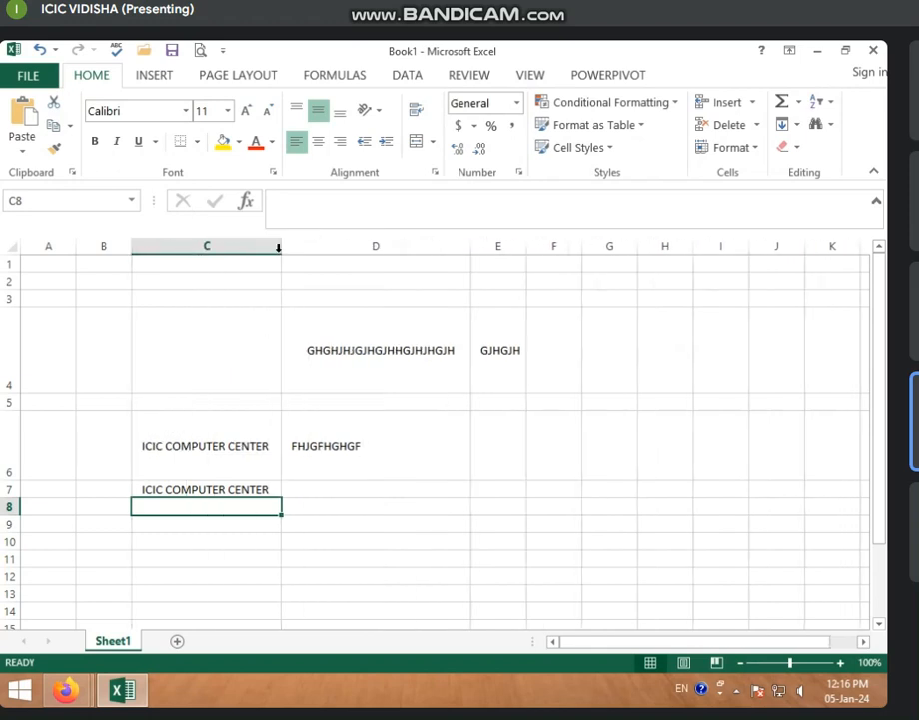
click(205, 455)
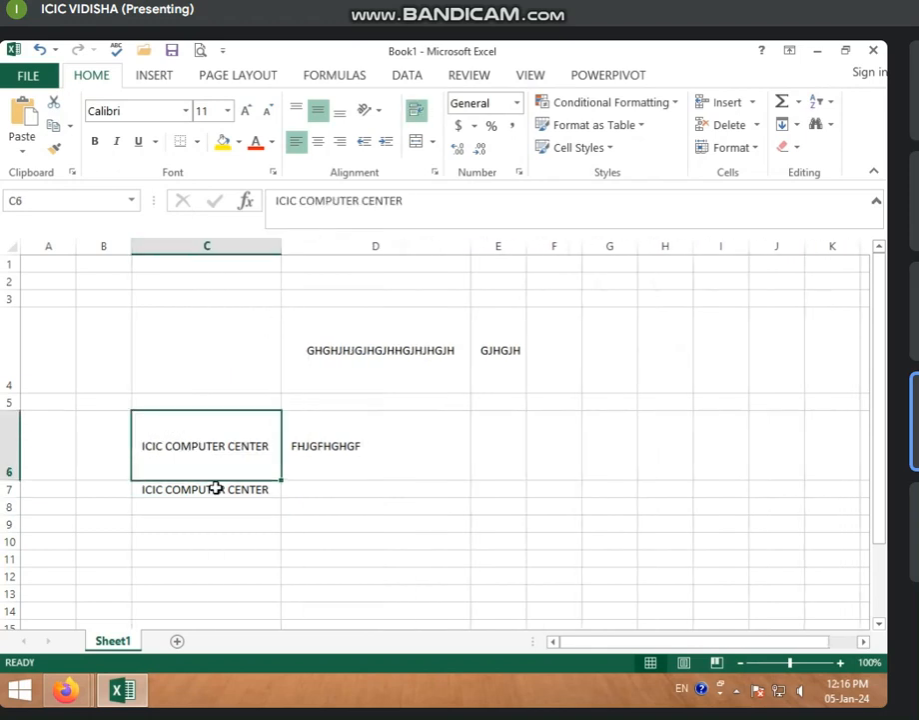
click(213, 495)
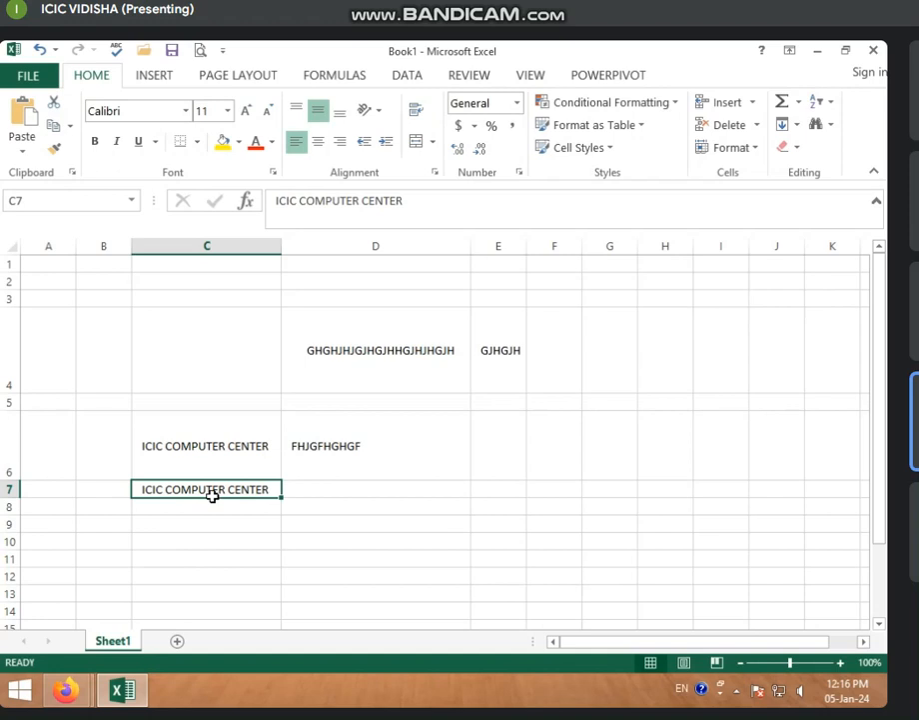
click(416, 112)
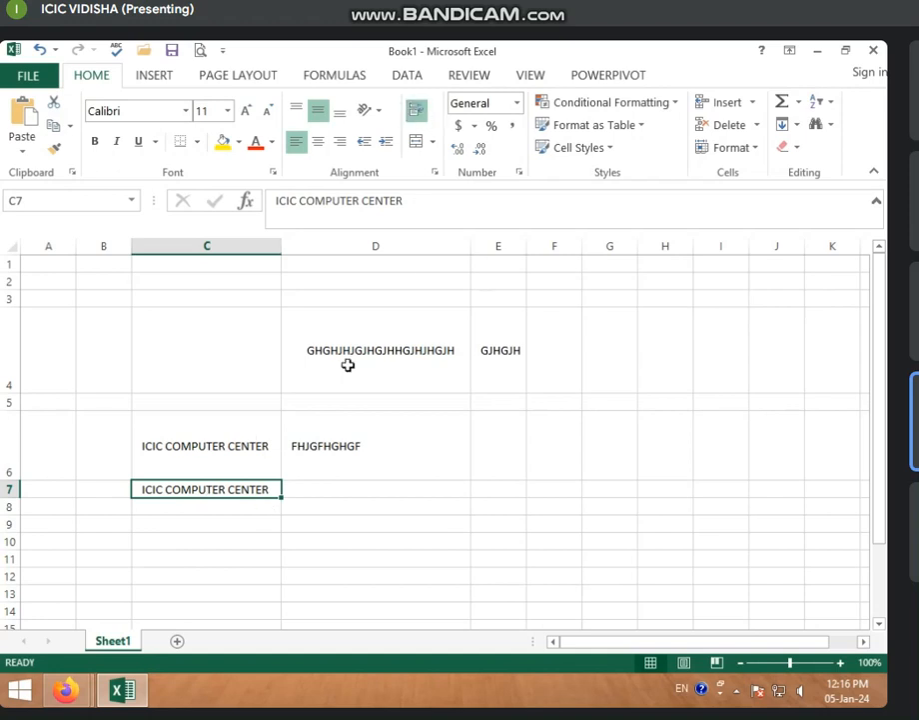
- Append VIDISHA to the end of the text in cell C7
double_click(271, 490)
double_click(272, 490)
text(VI)
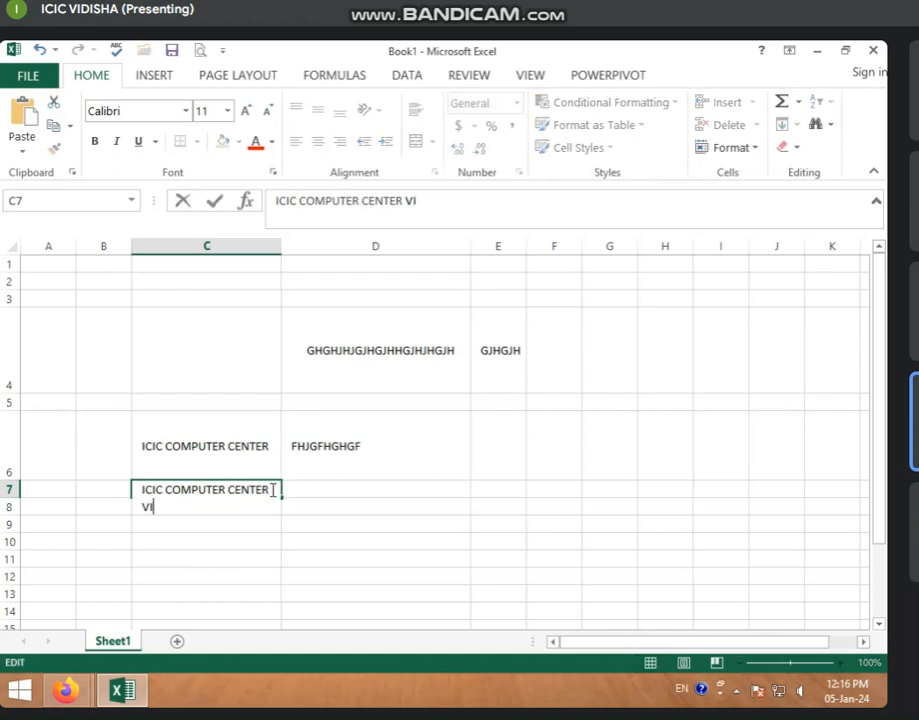
text(DISHA)
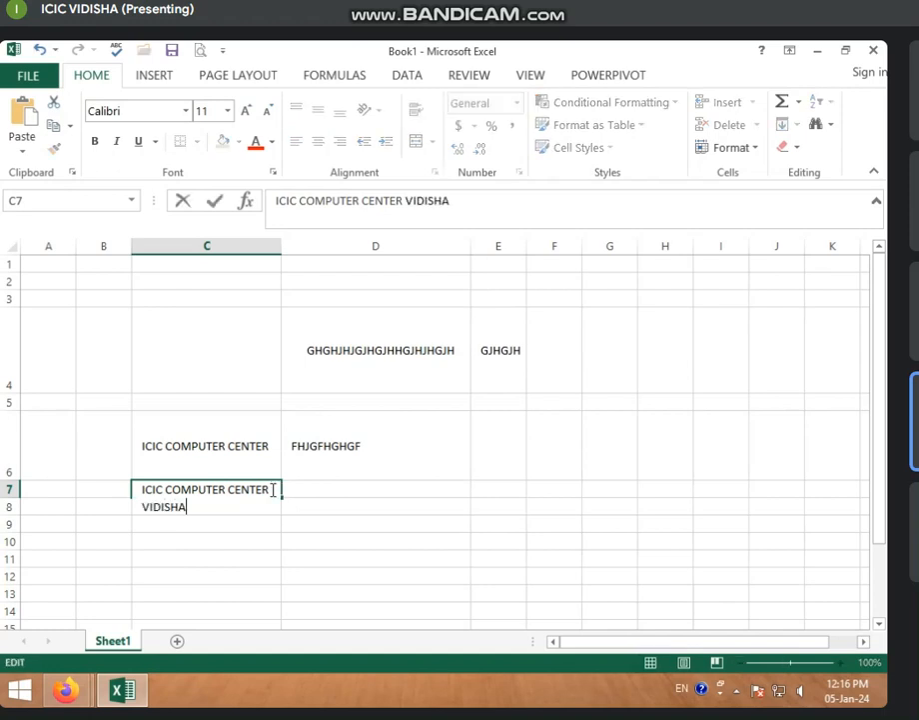
key(Return)
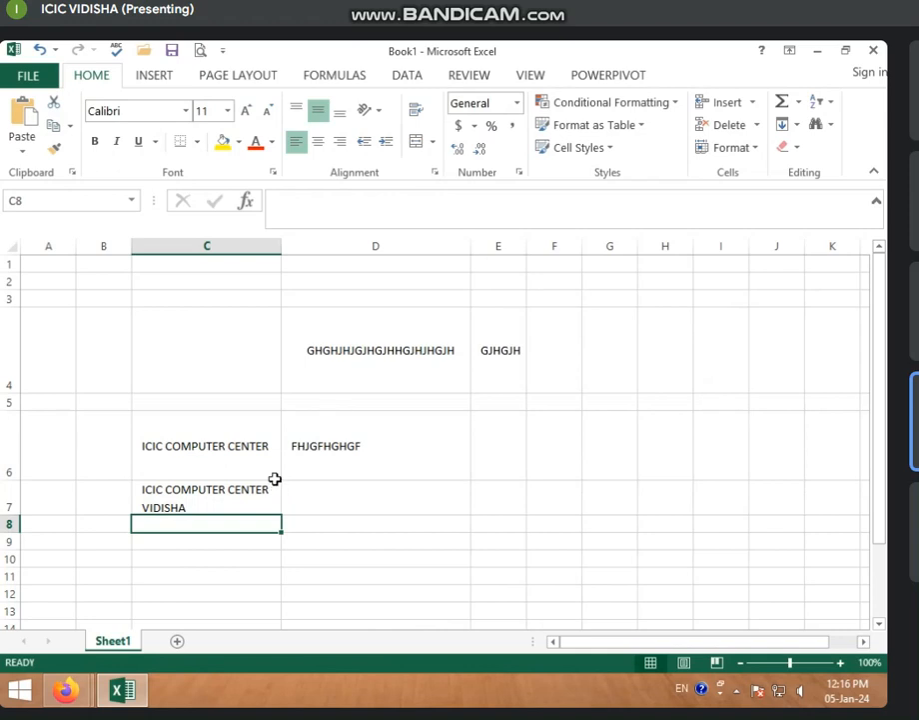
- Turn Wrap Text off and back on for cell C6, containing ICIC COMPUTER CENTER
click(237, 447)
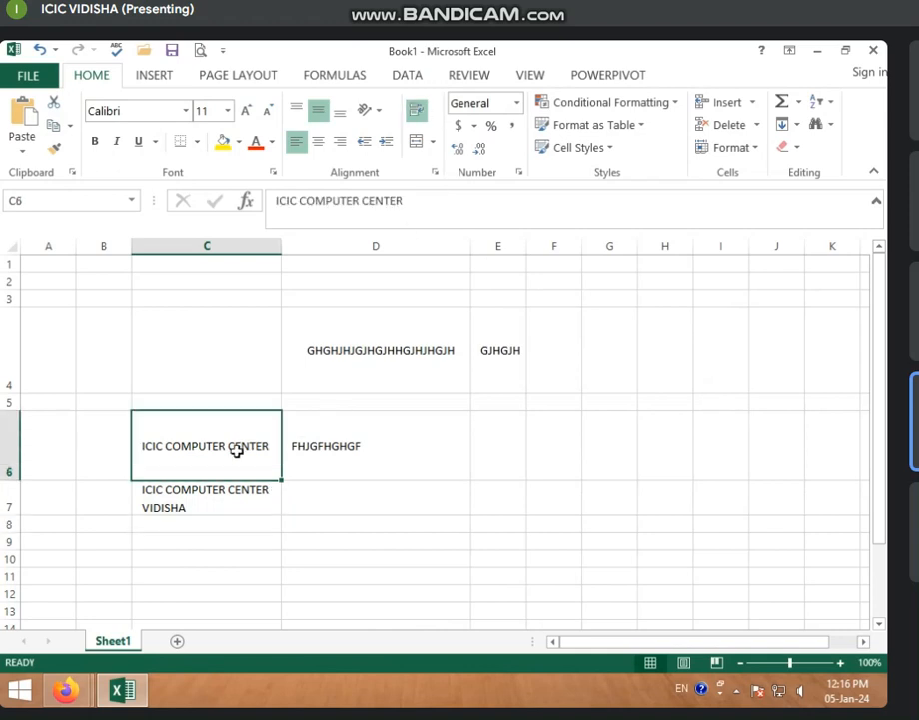
click(413, 115)
click(413, 115)
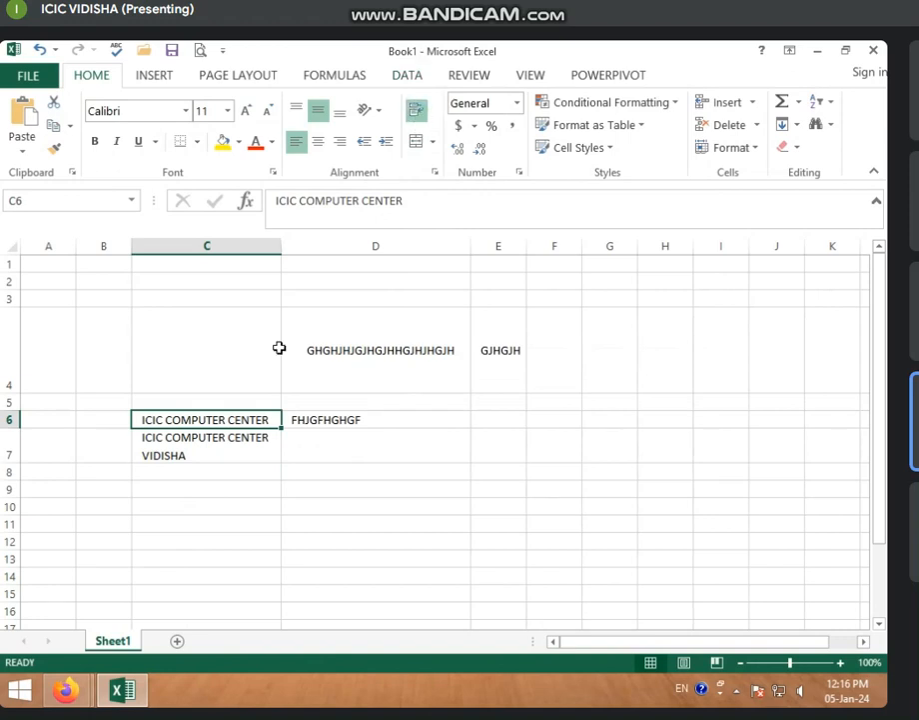
- Turn Wrap Text off and back on for cell C7, containing ICIC COMPUTER CENTER VIDISHA
click(244, 439)
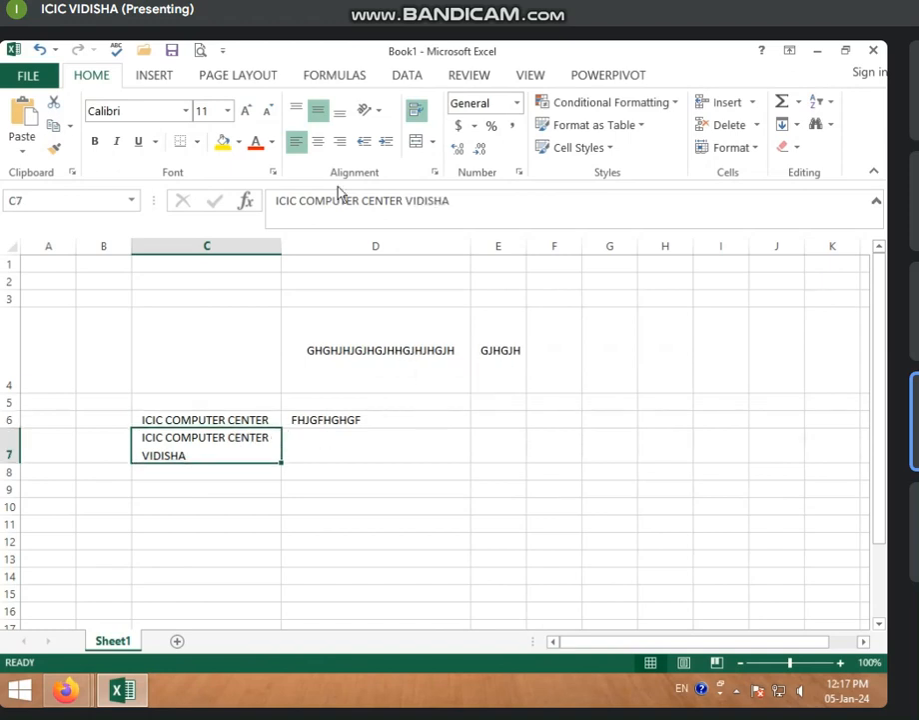
click(412, 114)
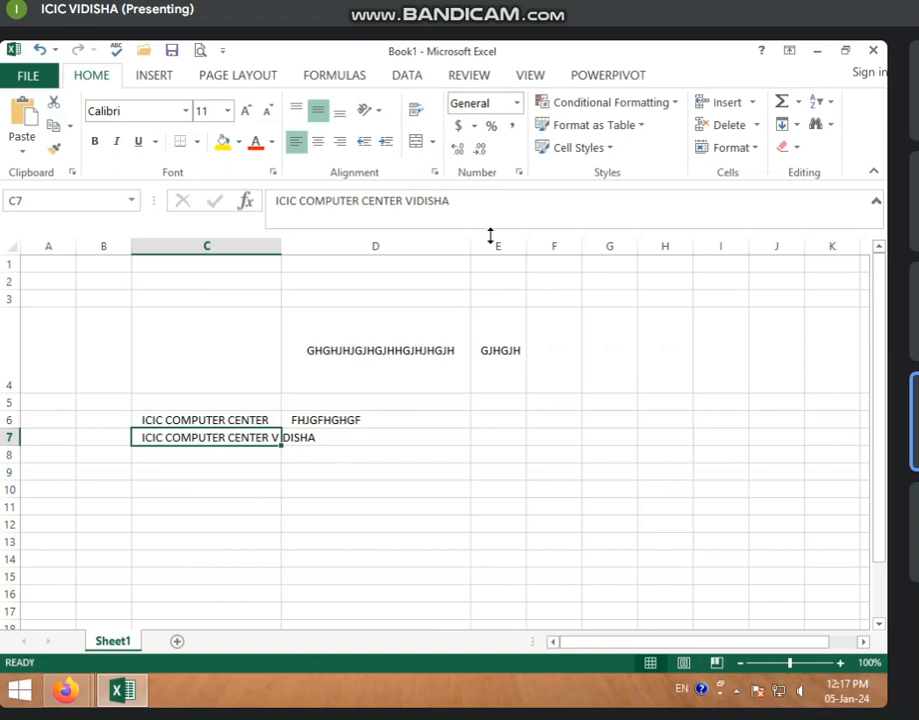
click(417, 112)
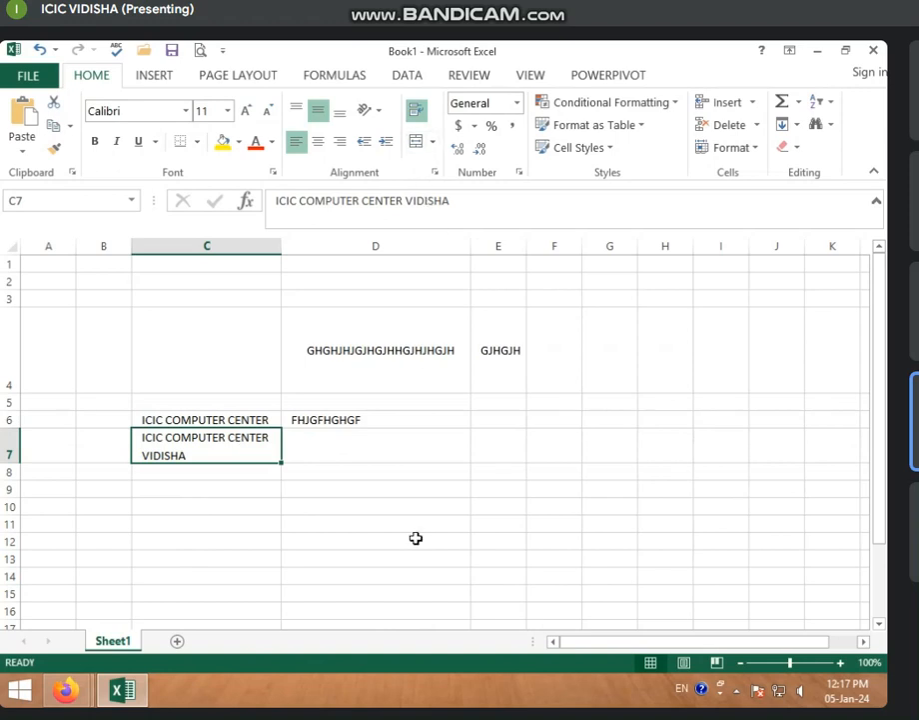
- Add a new worksheet to the workbook and look over the available cell merging options
click(178, 642)
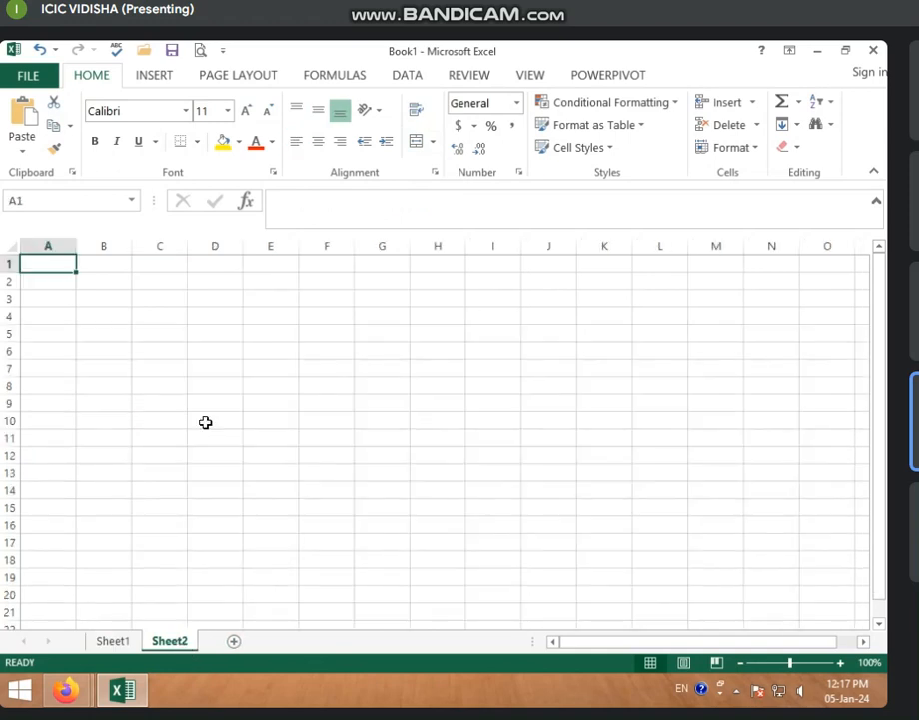
click(218, 415)
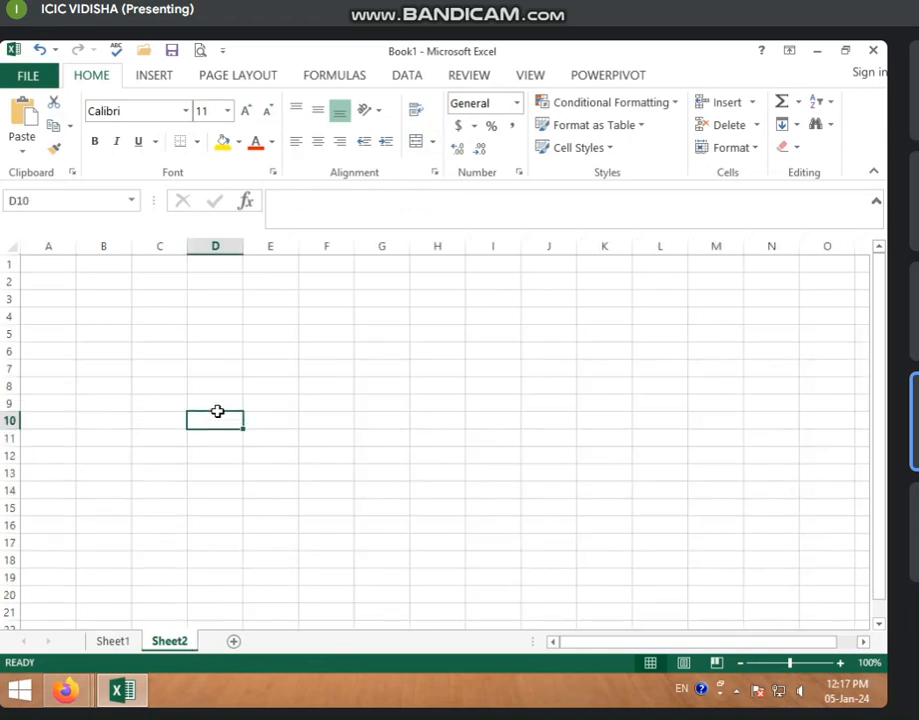
click(434, 144)
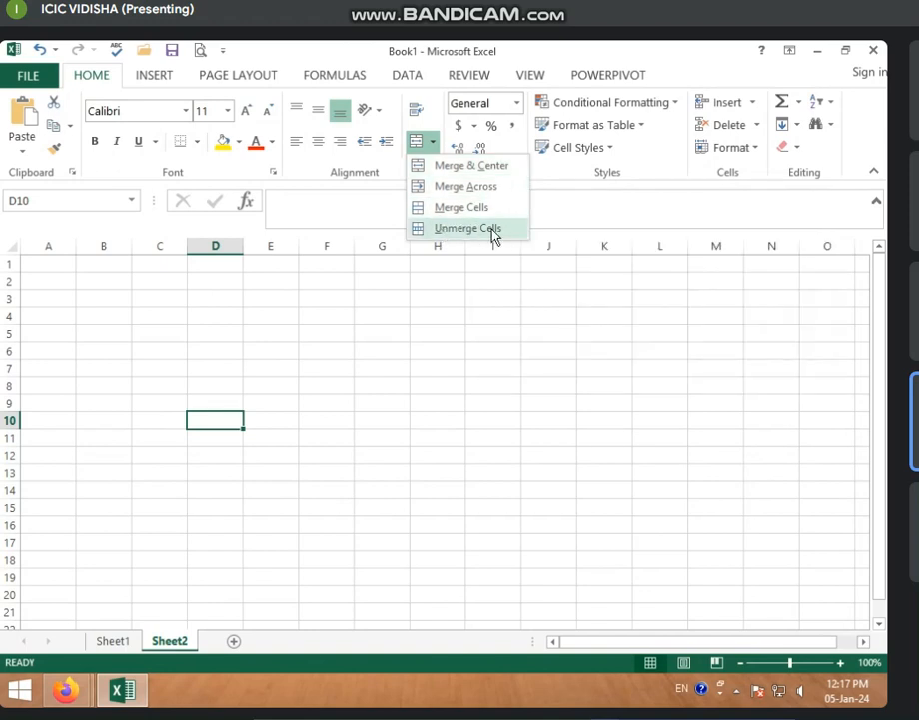
click(346, 375)
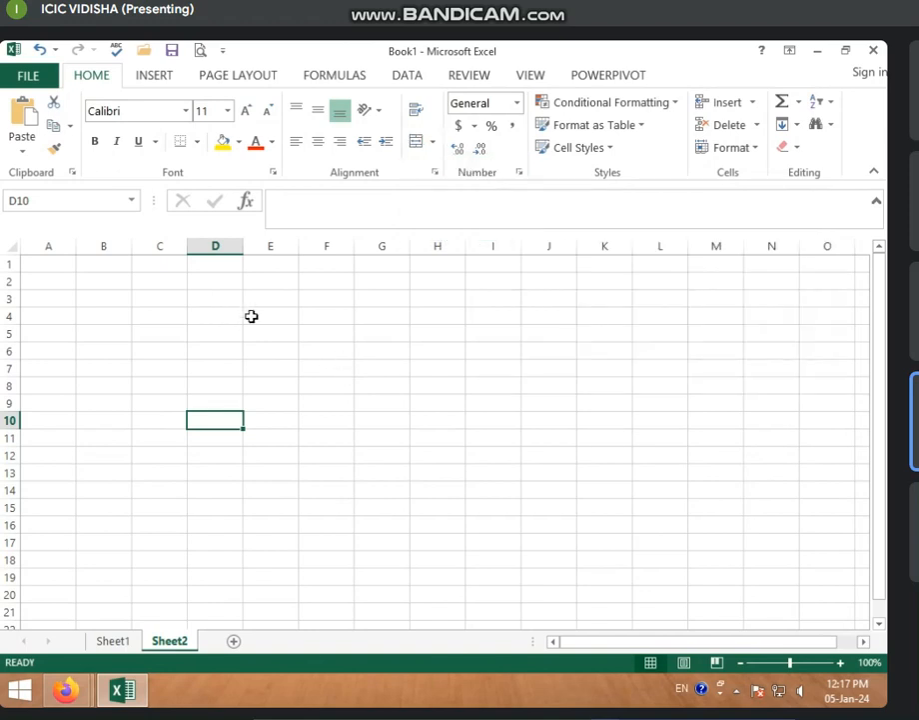
click(214, 311)
click(128, 278)
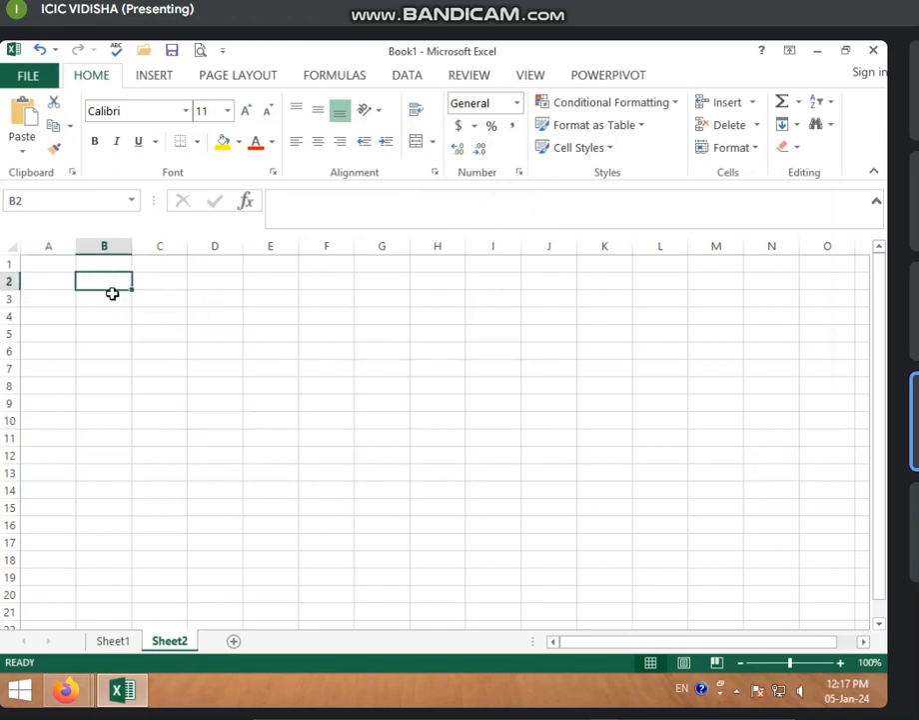
click(325, 331)
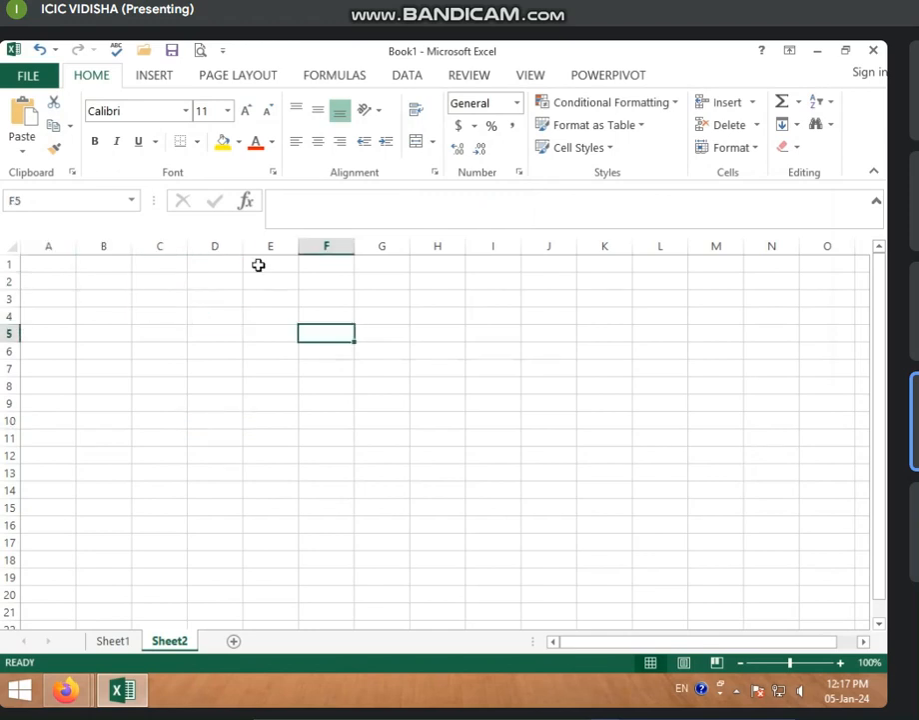
drag(207, 261, 647, 301)
click(380, 403)
- Enter the sample text HHGJHG in cell D1 and clear the contents of the range D1:L3
click(231, 266)
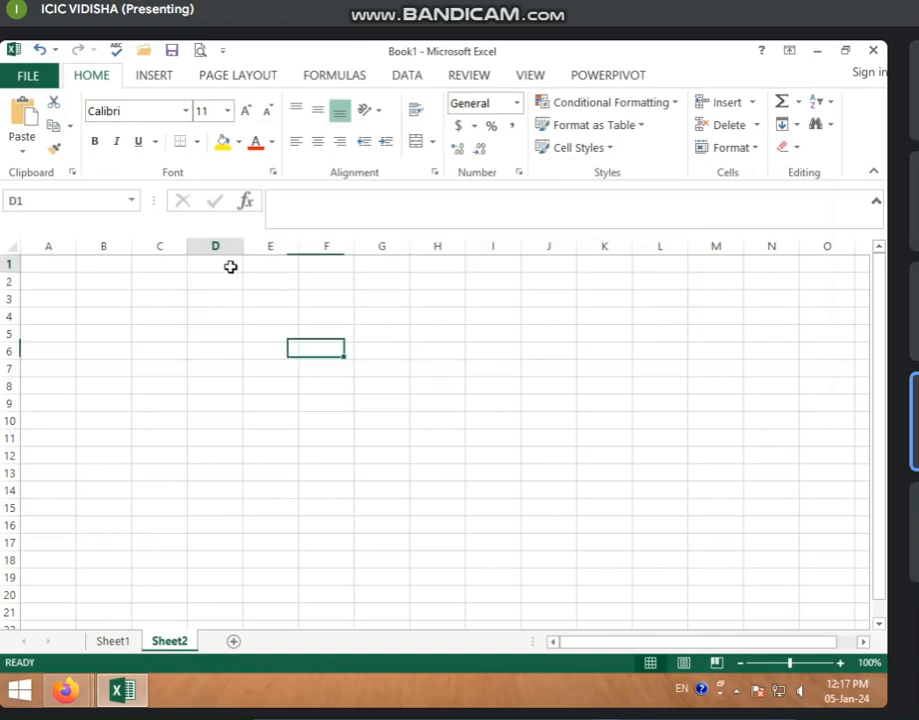
text(HHGJHG)
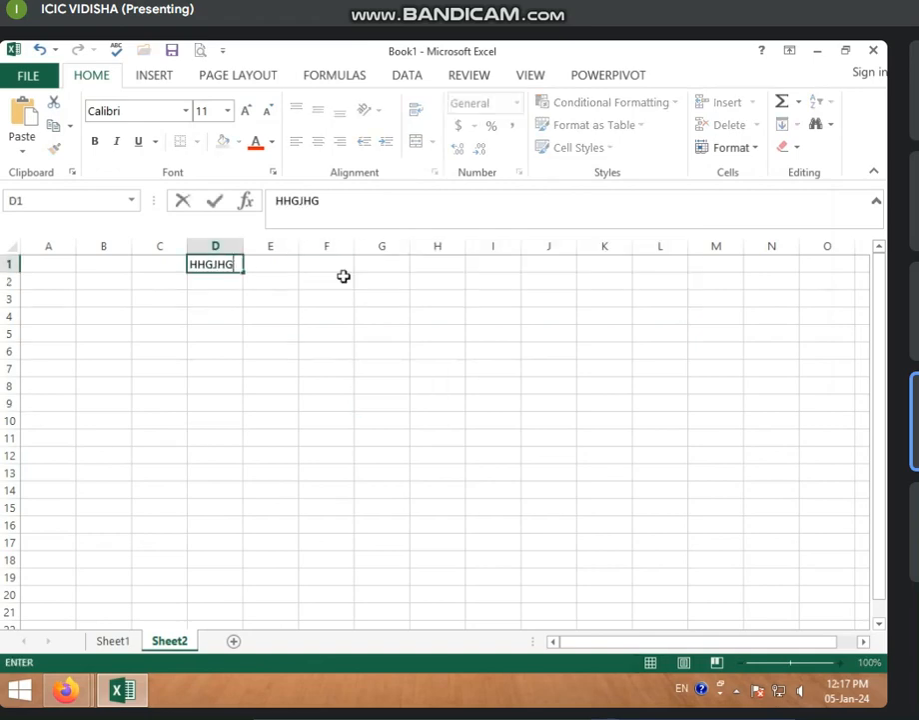
key(Return)
click(326, 315)
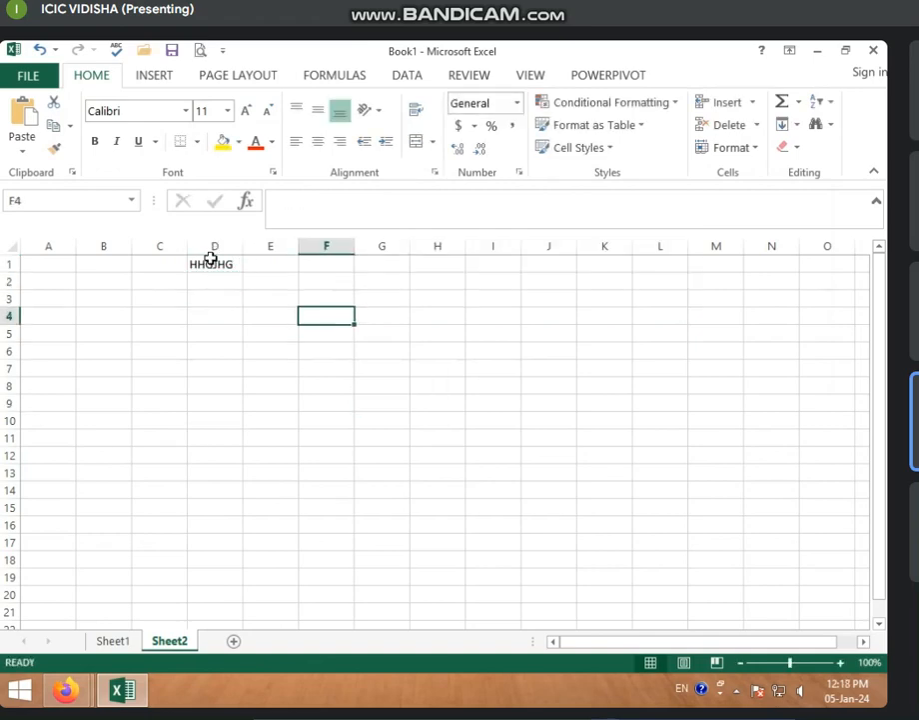
drag(210, 262, 637, 293)
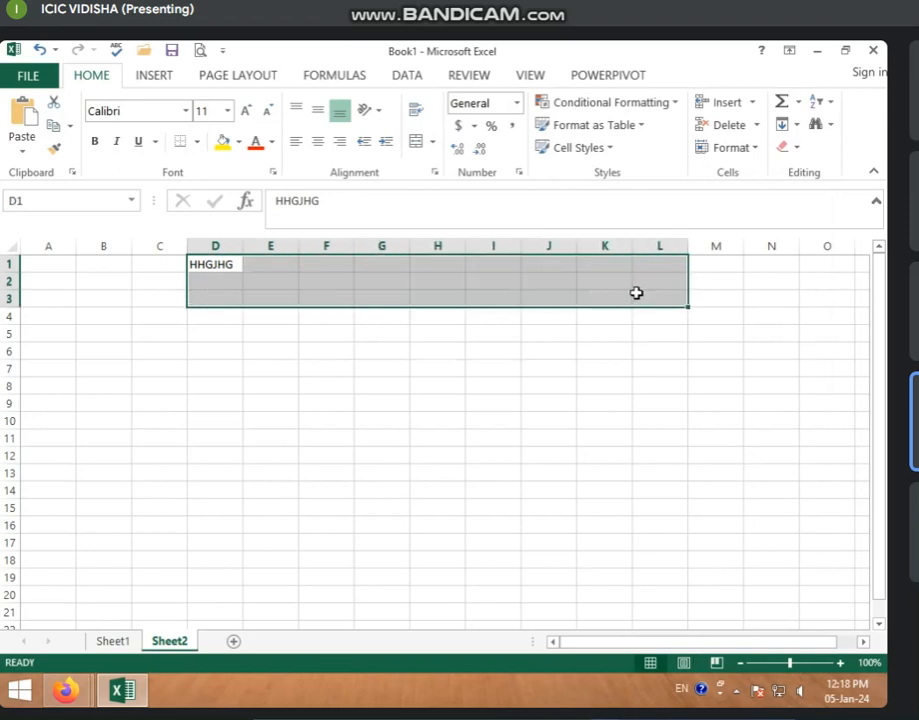
key(Delete)
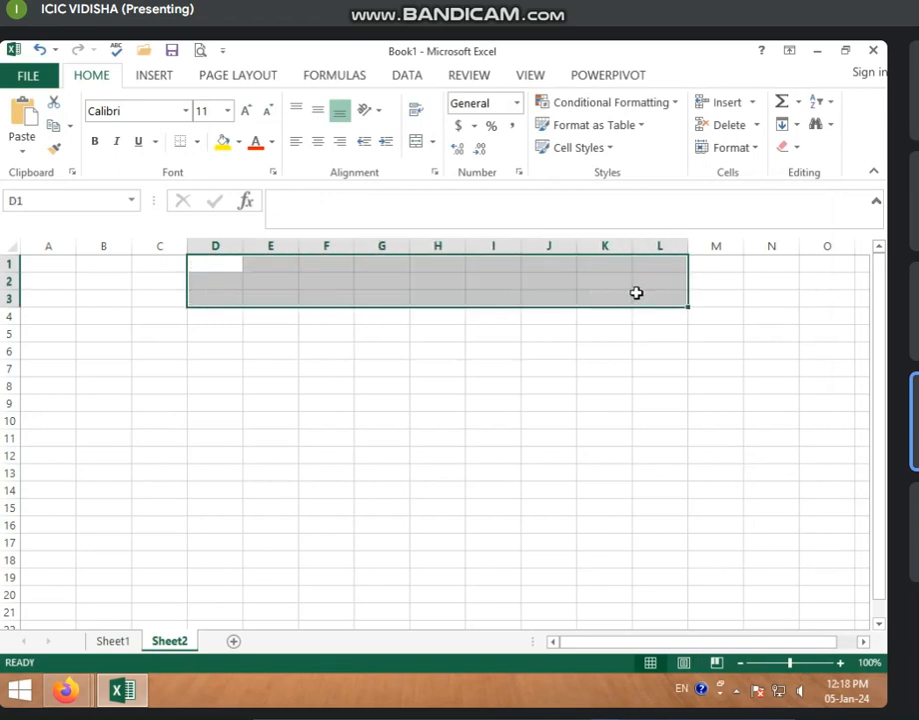
- Merge and center the empty range D1:L3 into one cell, and select the merged cell
click(378, 280)
drag(206, 261, 634, 298)
click(432, 143)
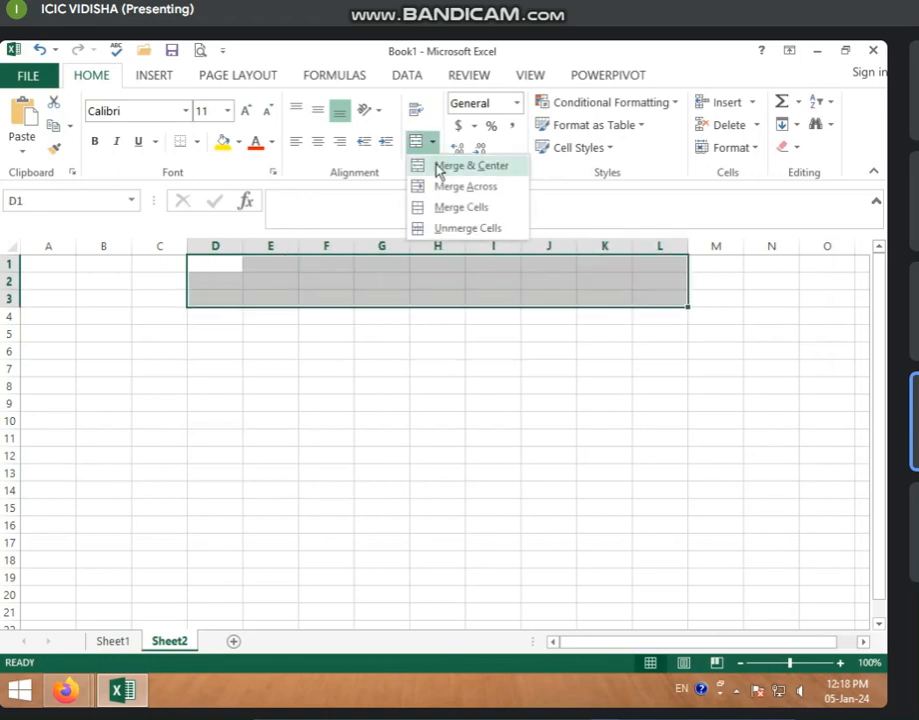
click(464, 166)
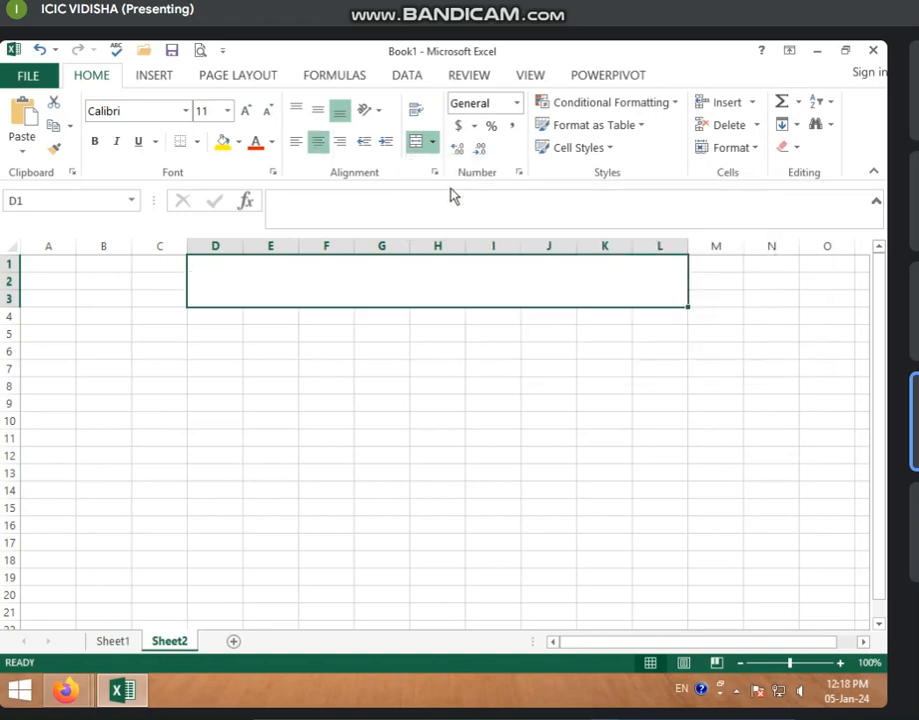
click(509, 390)
click(405, 289)
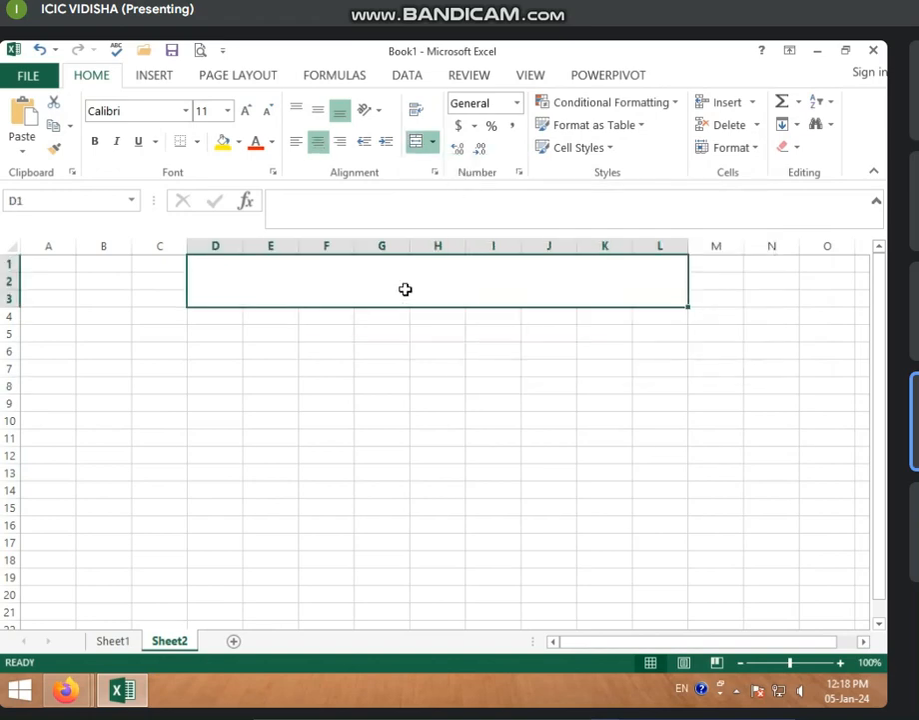